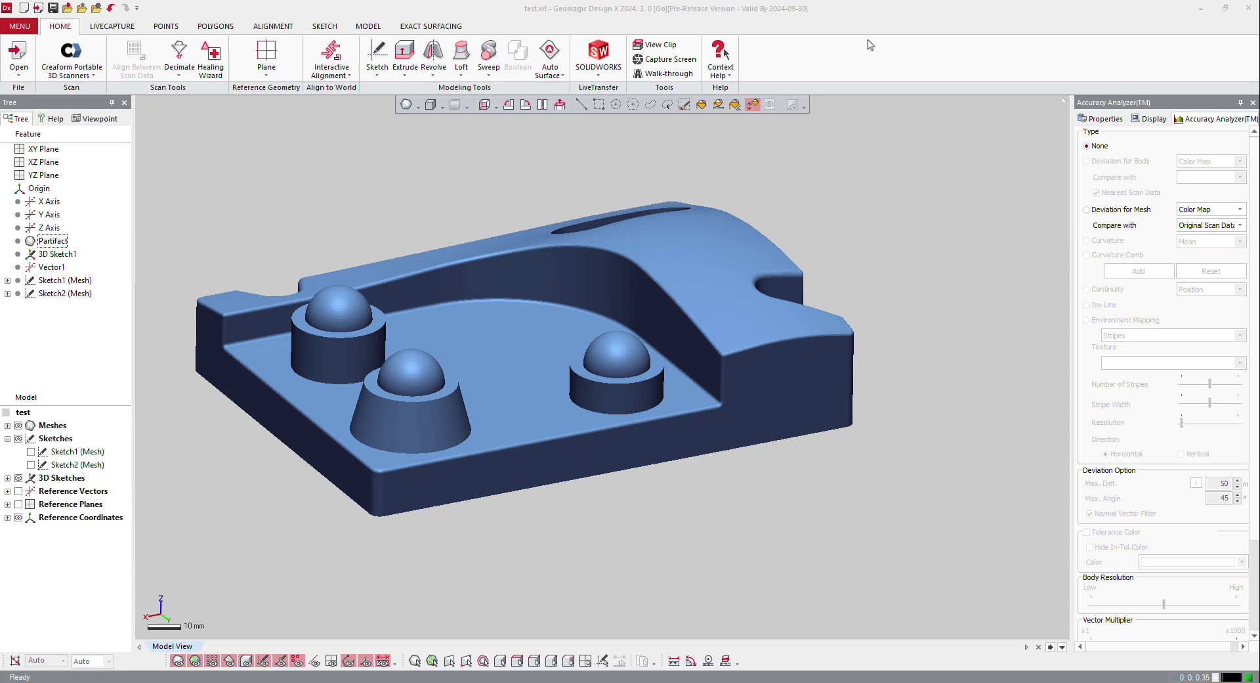
# - Switch to the Model ribbon to show the solid and surface modelling commands
pyautogui.click(383, 25)
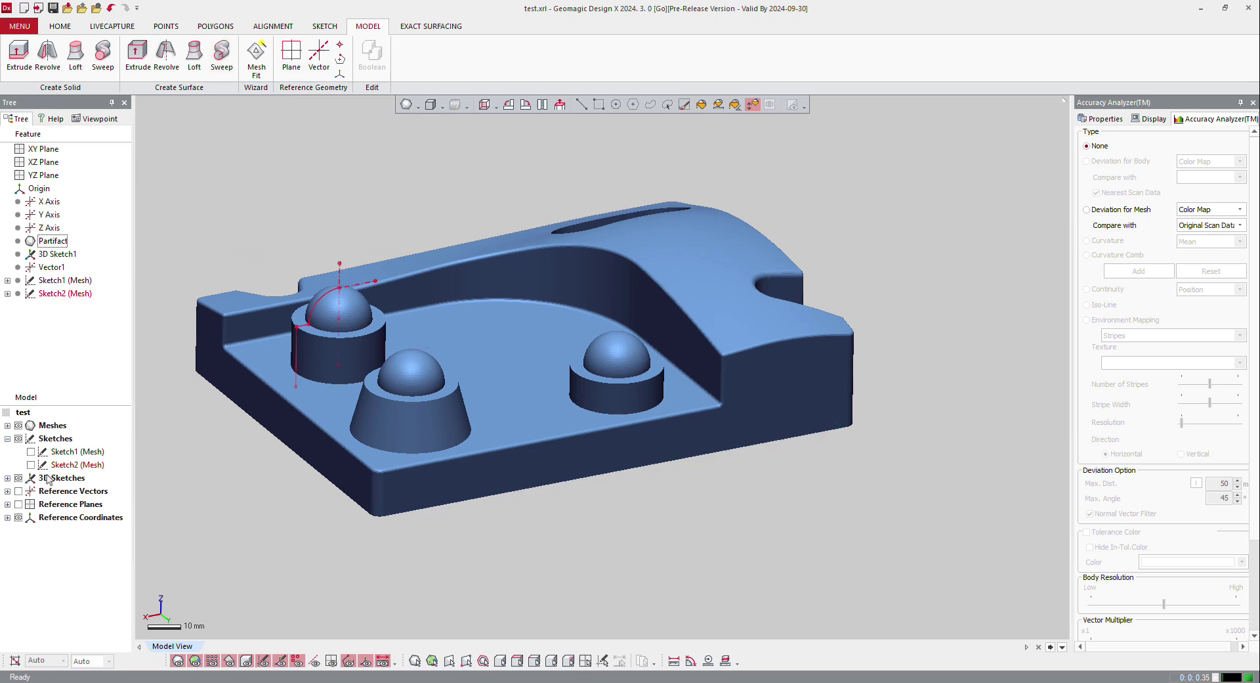
# - Expand the 3D Sketches list and make the 3D Sketch1 curves visible
pyautogui.click(7, 478)
pyautogui.click(30, 490)
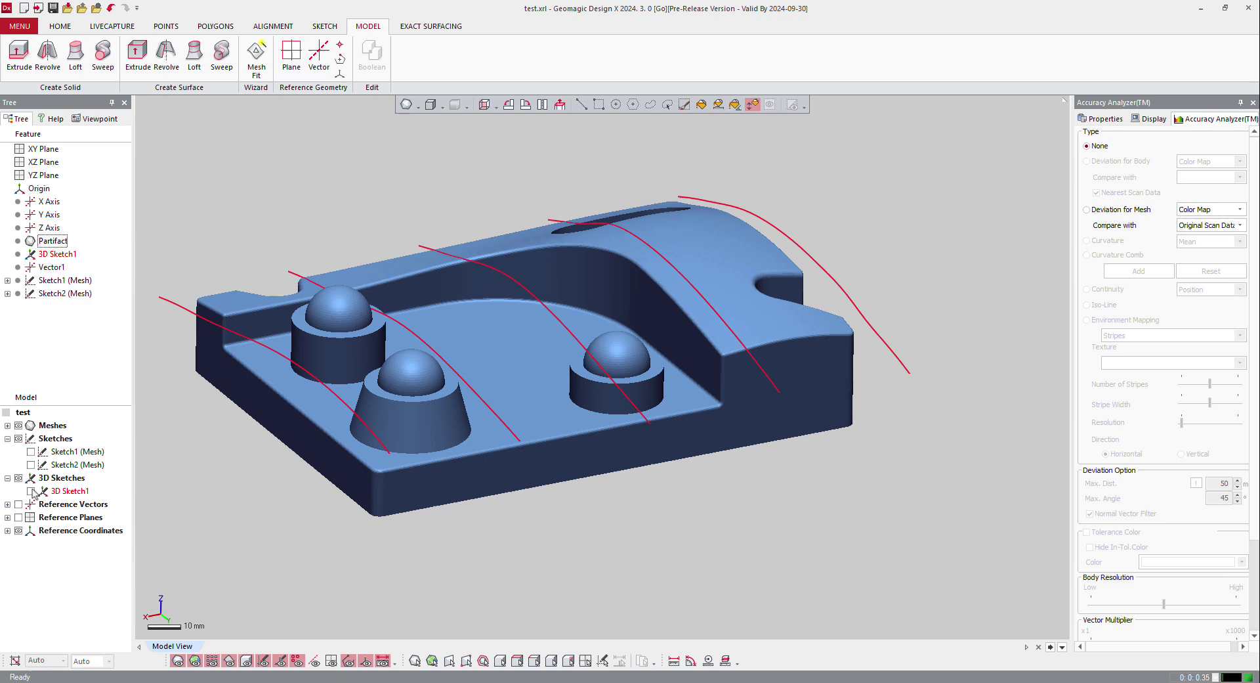
pyautogui.moveTo(558, 453)
pyautogui.mouseDown(button='right')
pyautogui.moveTo(572, 461)
pyautogui.moveTo(501, 459)
pyautogui.mouseUp(button='right')
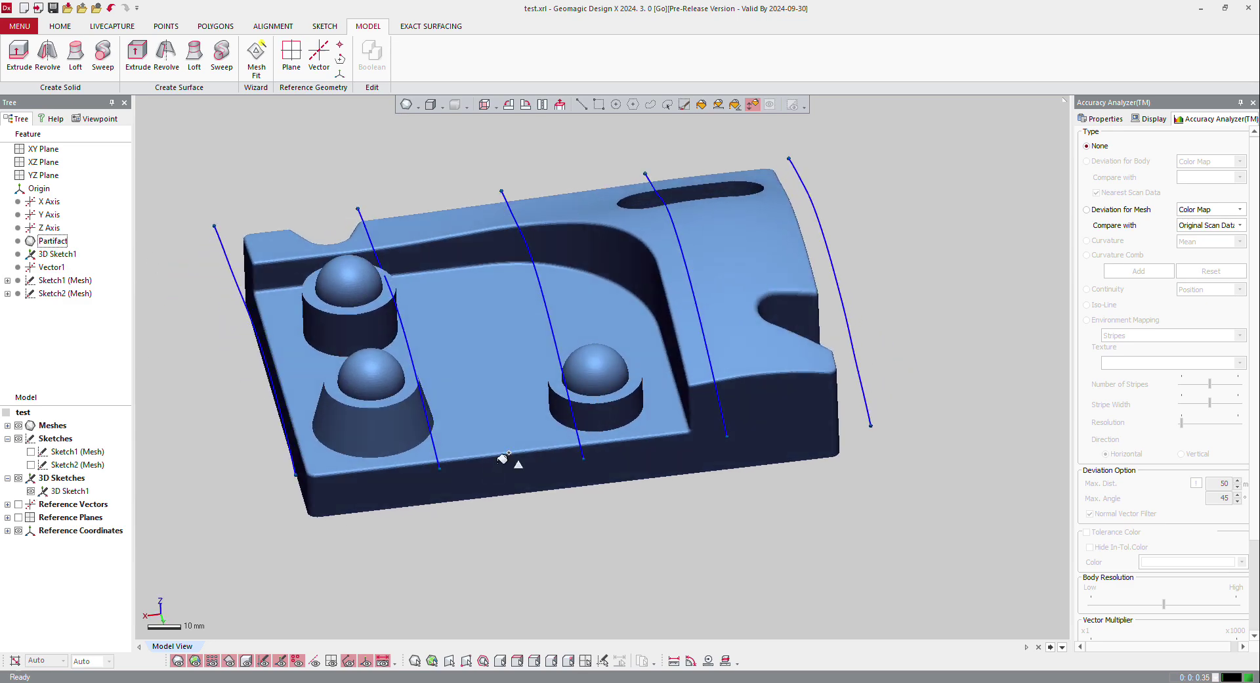
# - Loft a surface through the five curves, leftmost to rightmost, and inspect Loft1
pyautogui.click(197, 57)
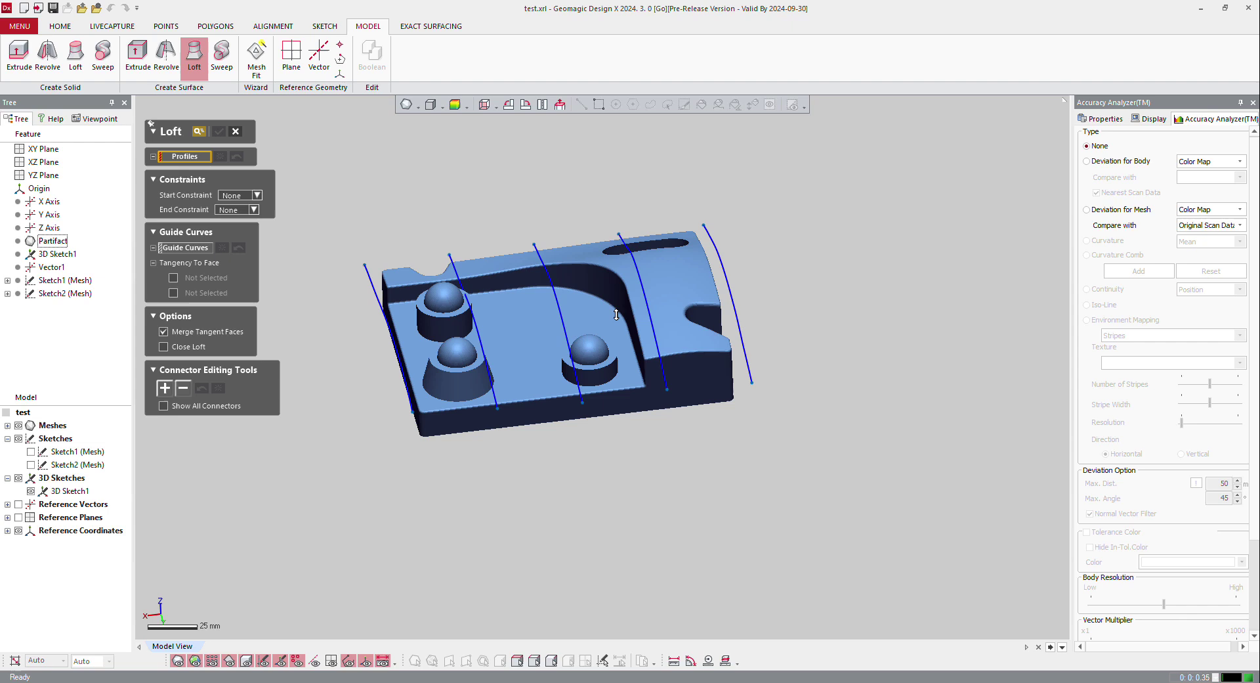
pyautogui.scroll(-2, 408, 323)
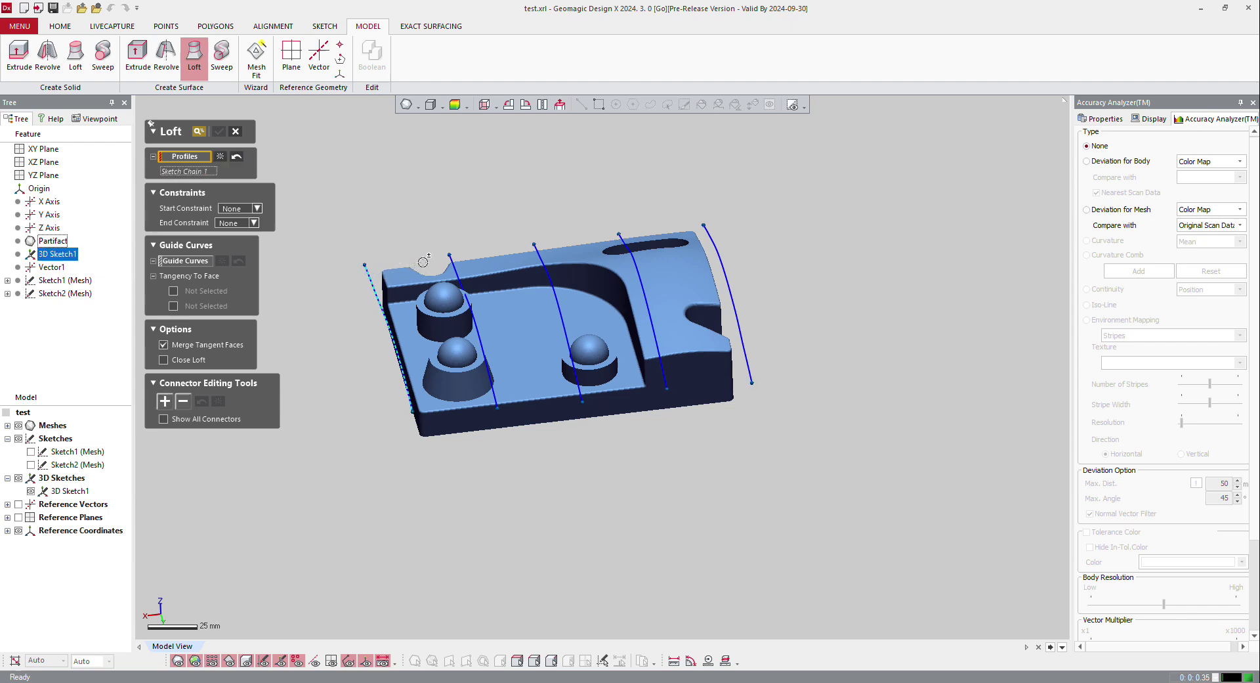
pyautogui.click(366, 271)
pyautogui.click(453, 260)
pyautogui.click(533, 250)
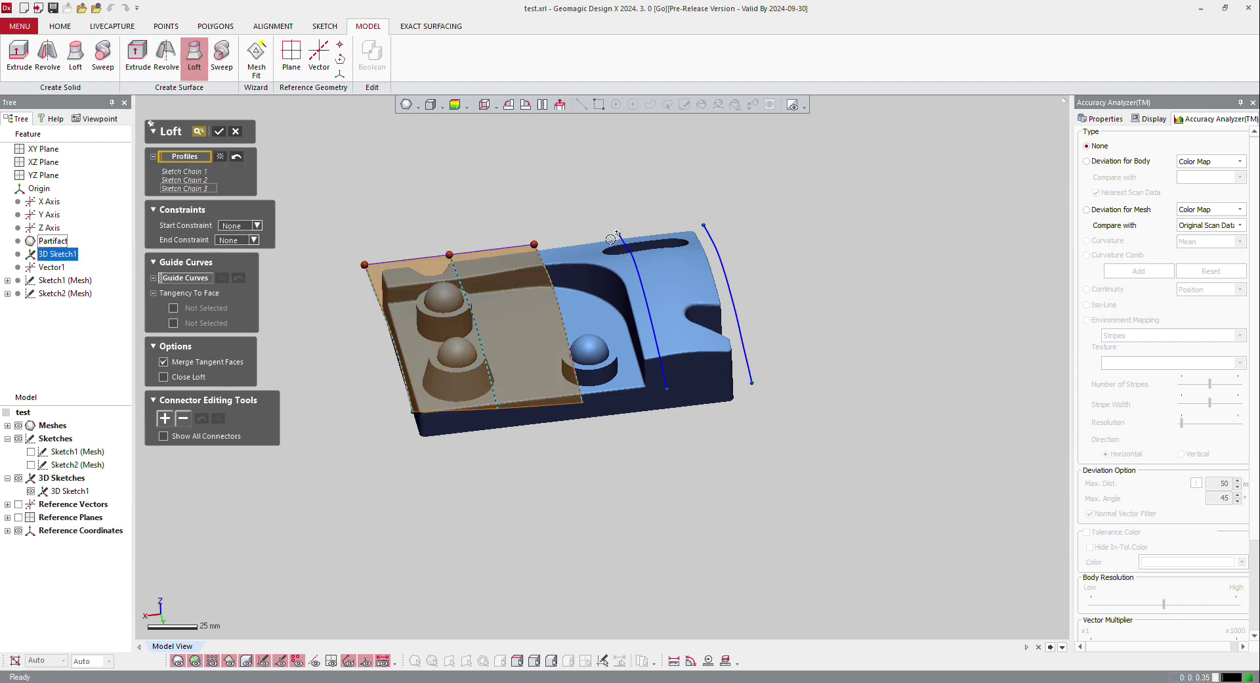
pyautogui.click(623, 236)
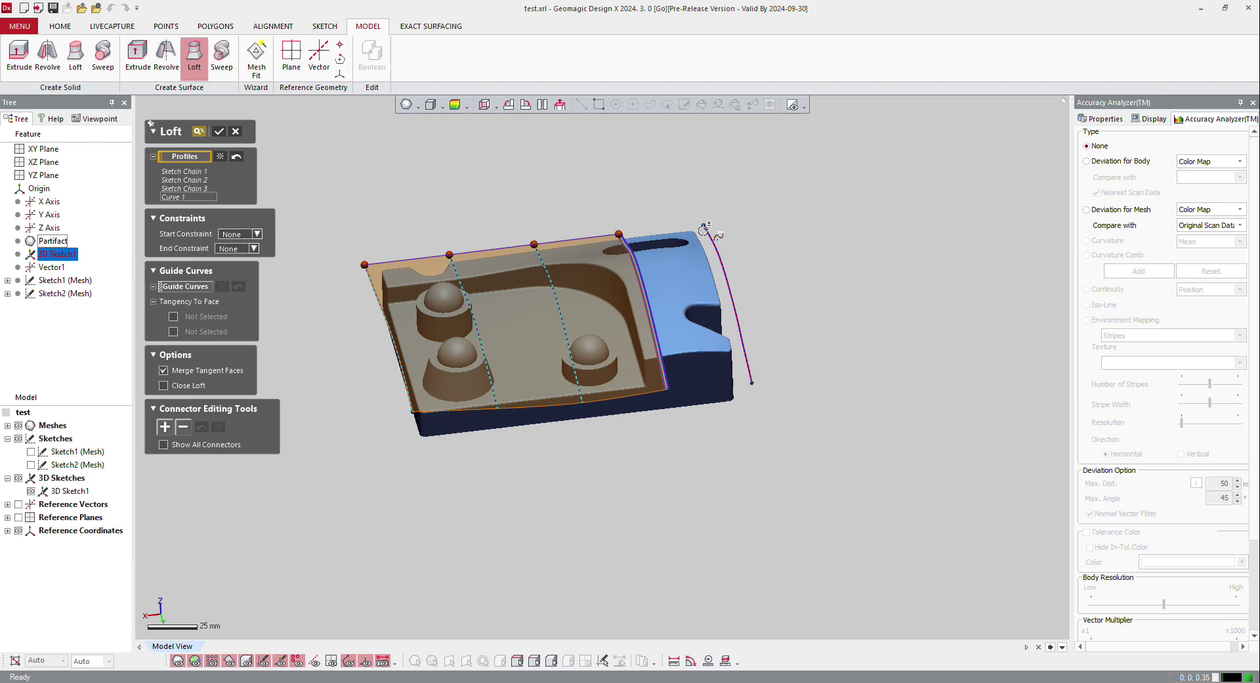
pyautogui.click(706, 229)
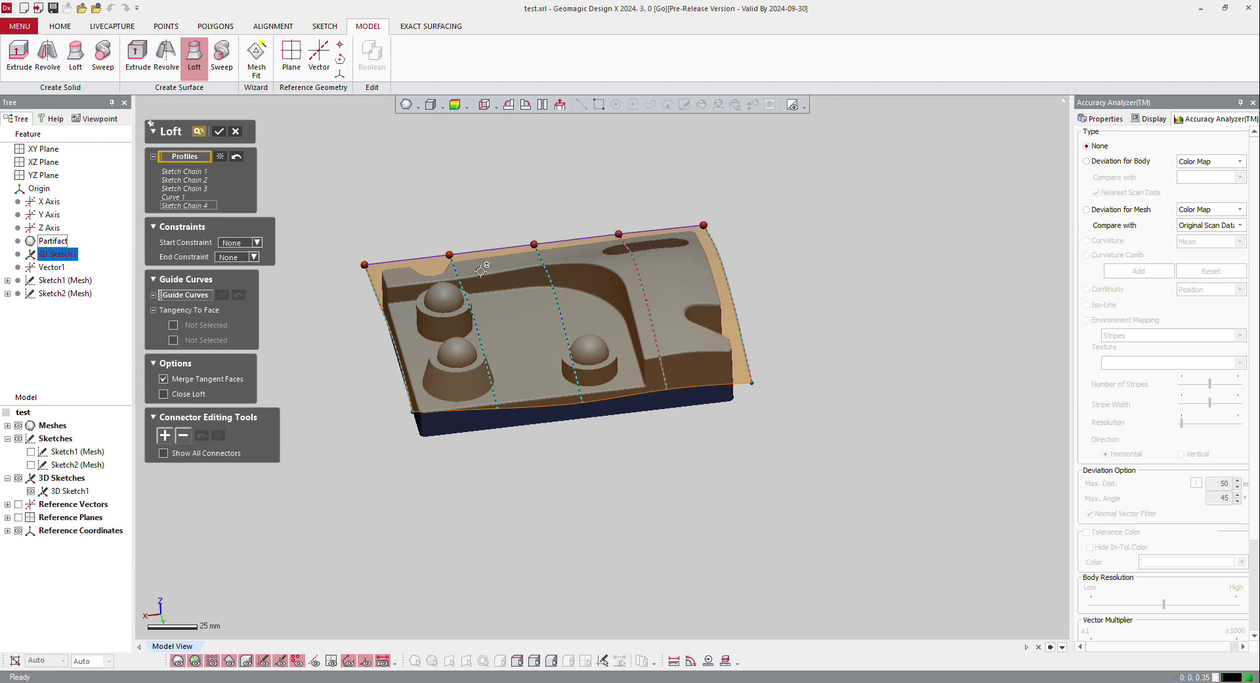
pyautogui.click(220, 133)
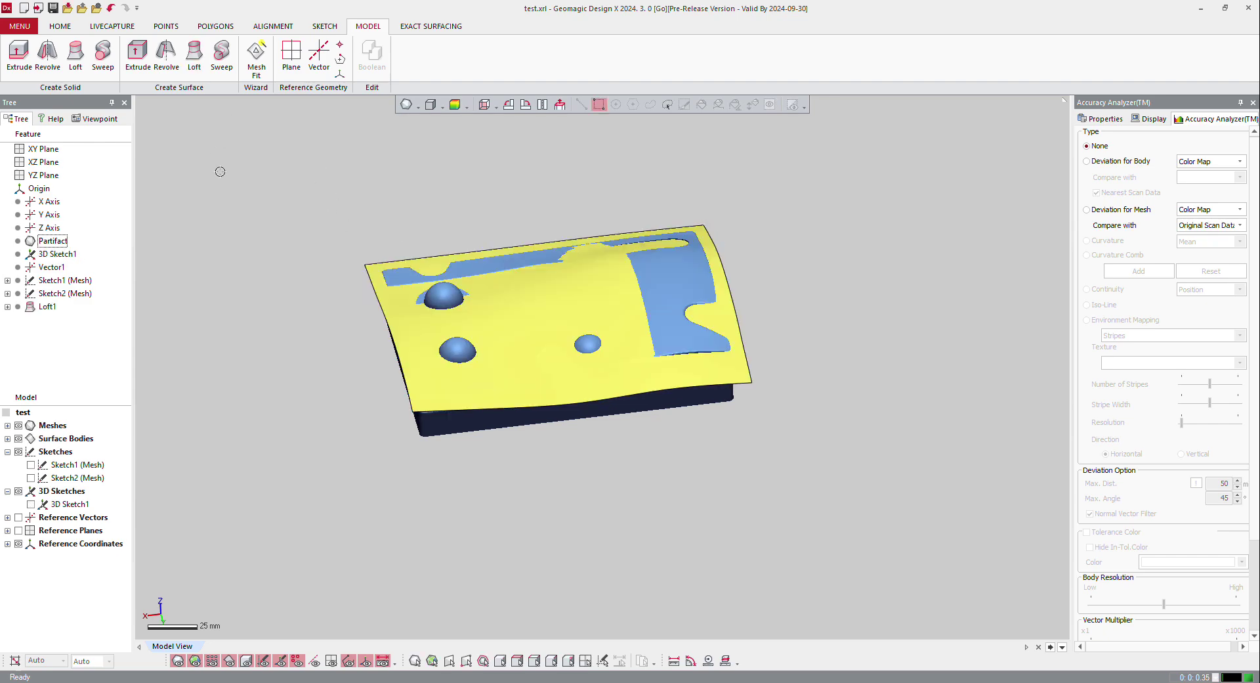
pyautogui.moveTo(549, 374); pyautogui.dragTo(622, 315, button='right')
pyautogui.moveTo(458, 281); pyautogui.dragTo(458, 321, button='right')
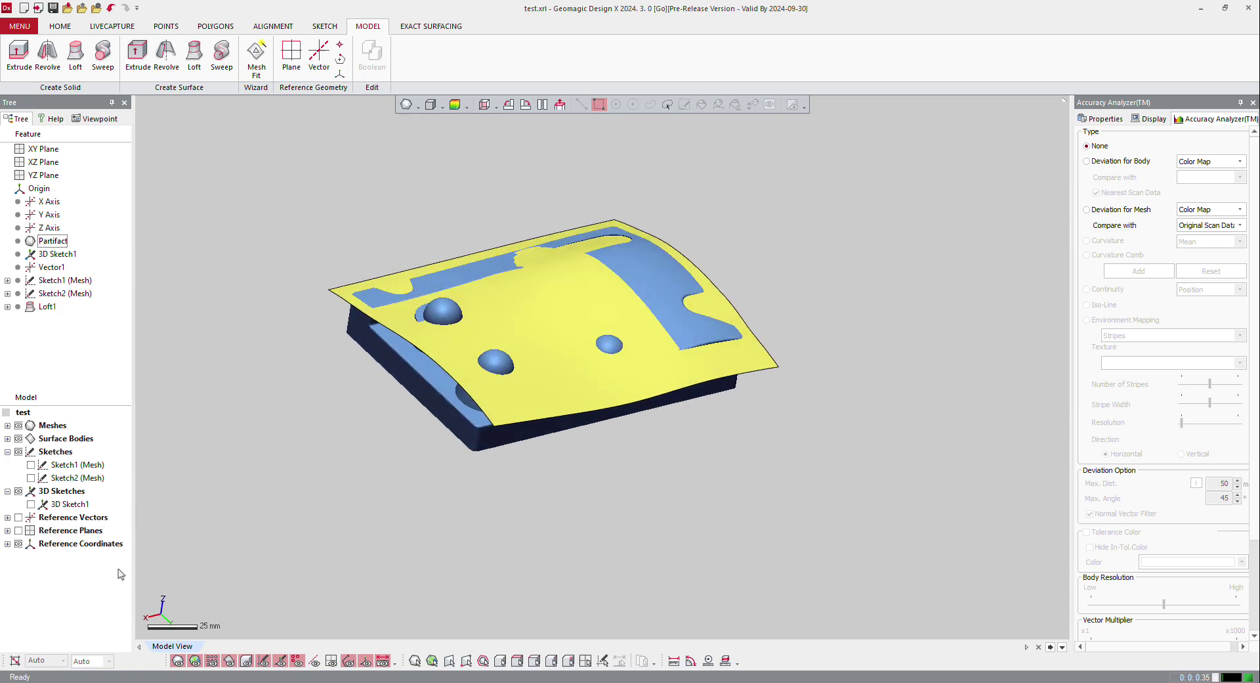
# - Hide the surface bodies and show the Sketch1 (Mesh) outline
pyautogui.click(18, 439)
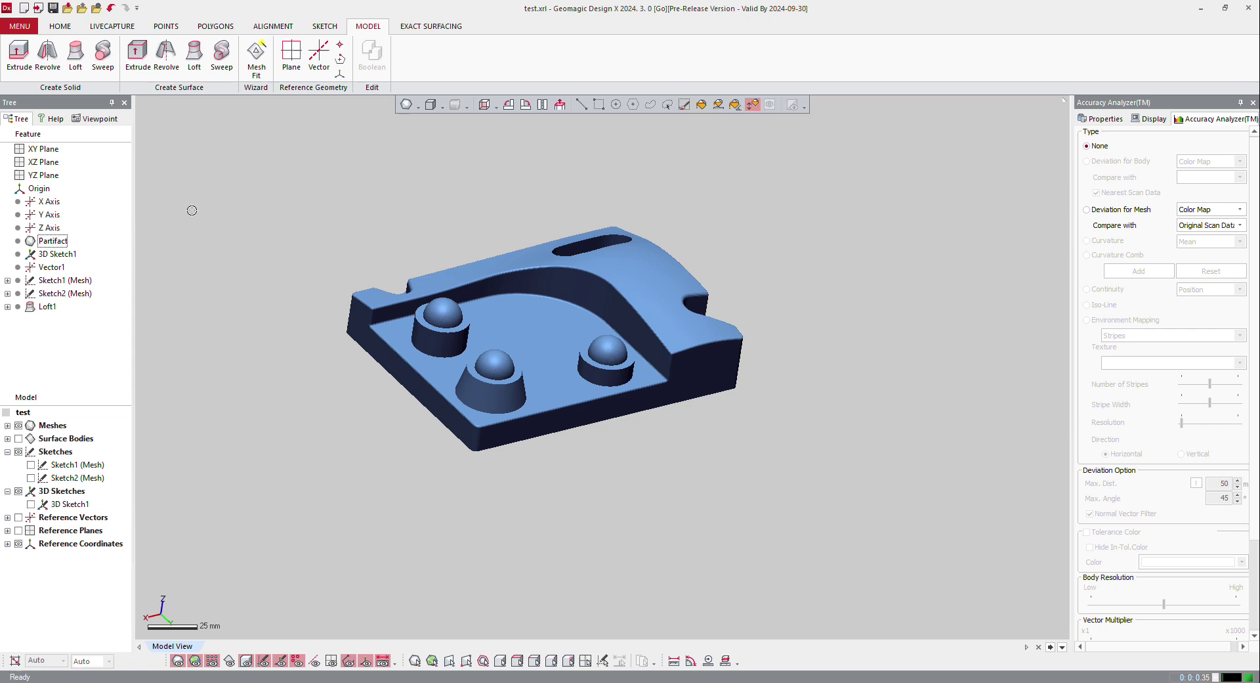
pyautogui.click(31, 464)
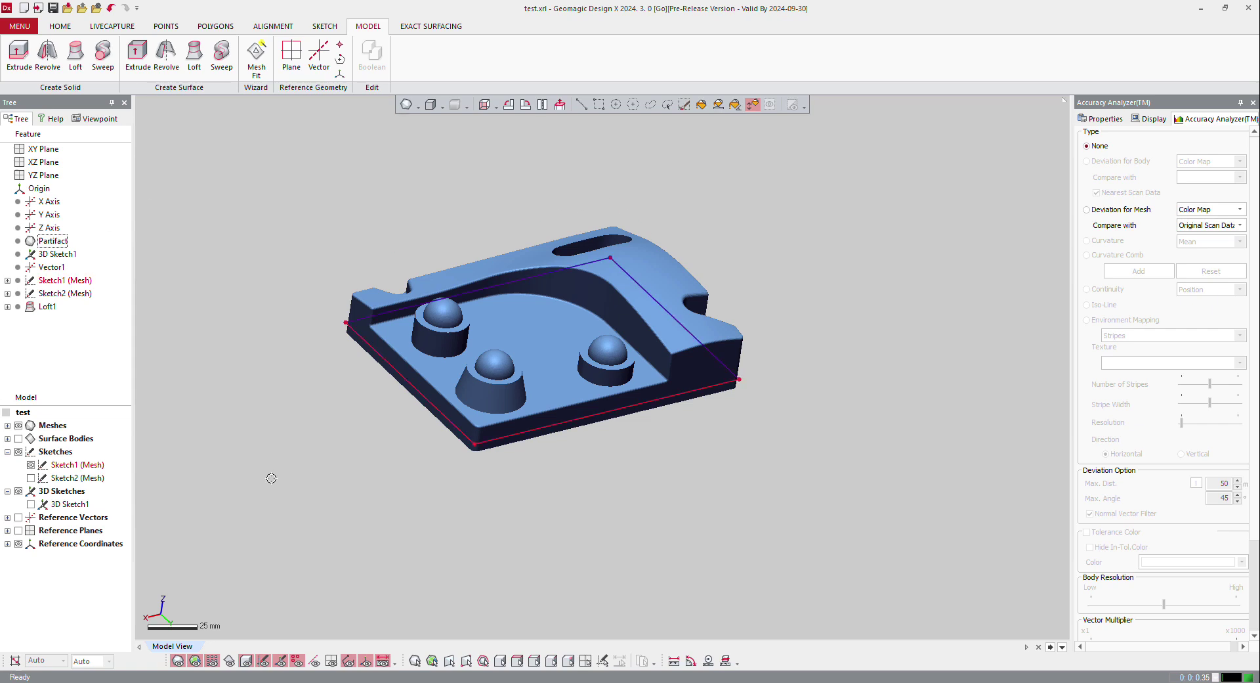
pyautogui.moveTo(603, 473); pyautogui.dragTo(391, 360, button='right')
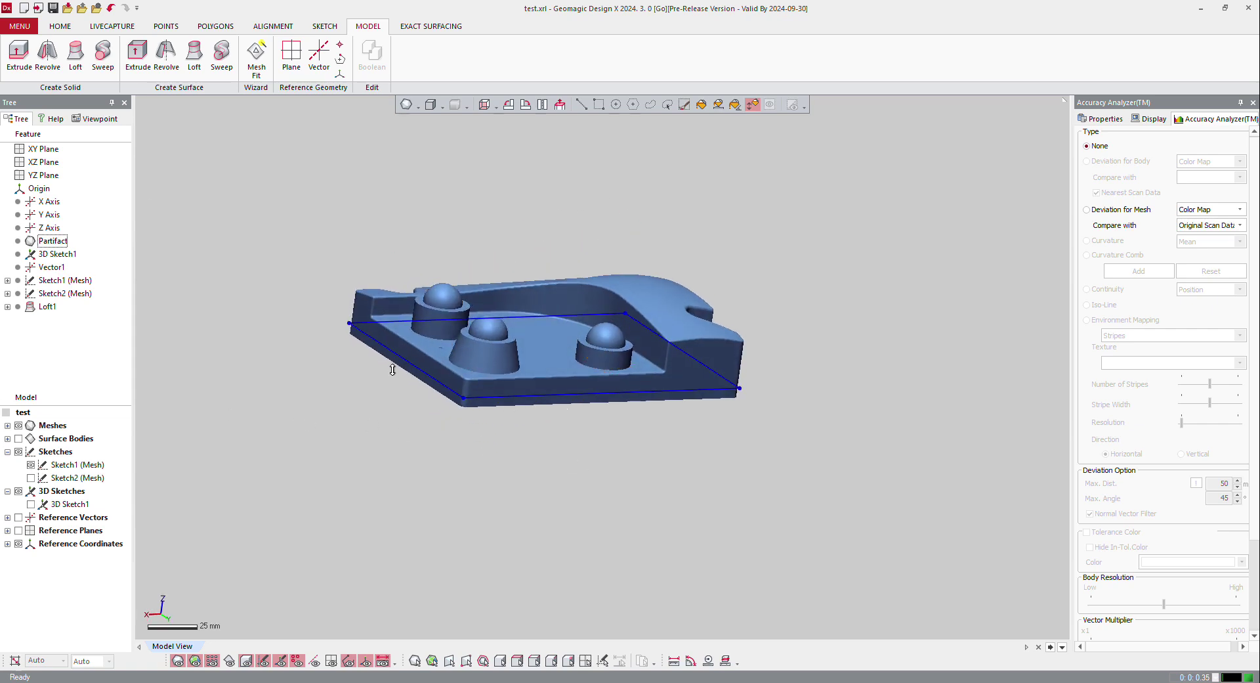
pyautogui.scroll(3, 225, 289)
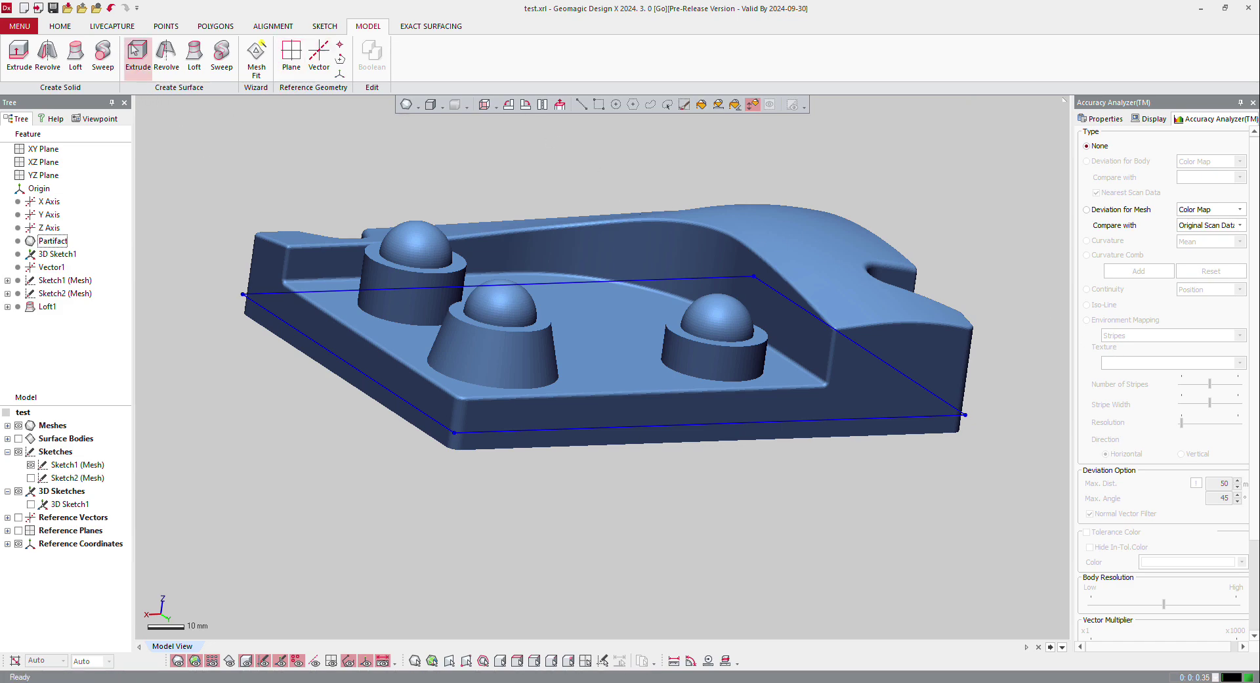
# - Extrude Sketch1 (Mesh) as a surface 40 mm up and 5 mm in the opposite direction
pyautogui.click(135, 52)
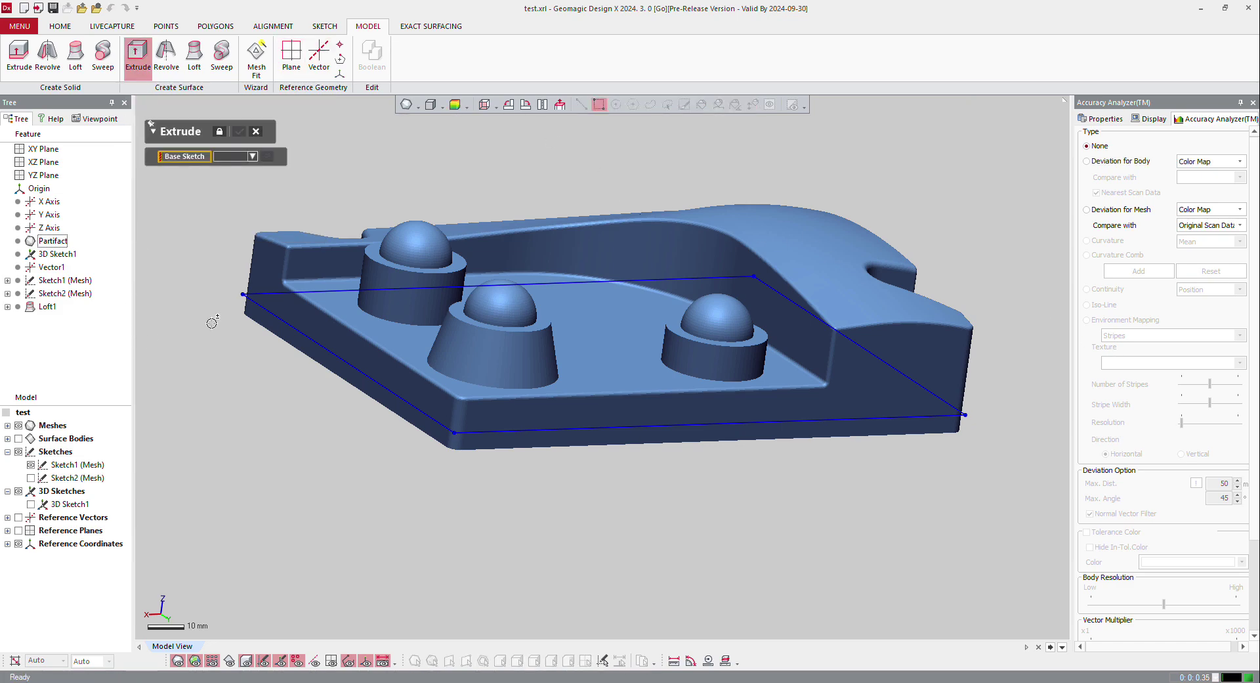
pyautogui.click(259, 304)
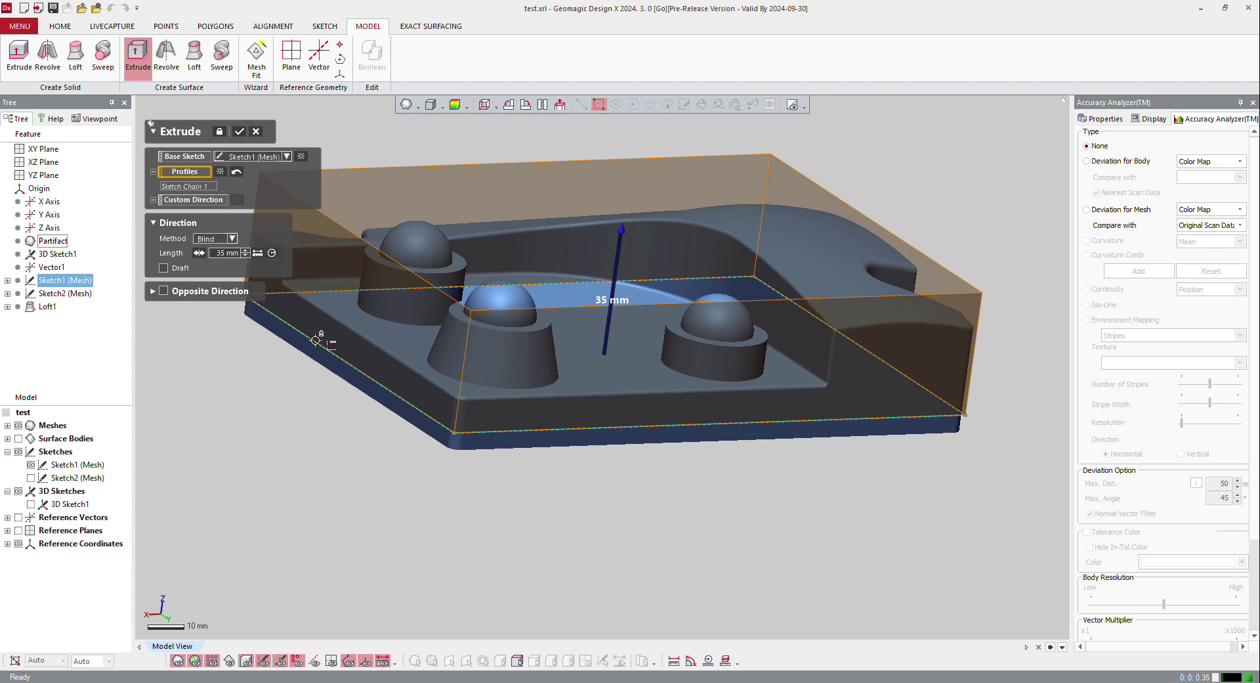
pyautogui.hotkey('ctrl', '2')
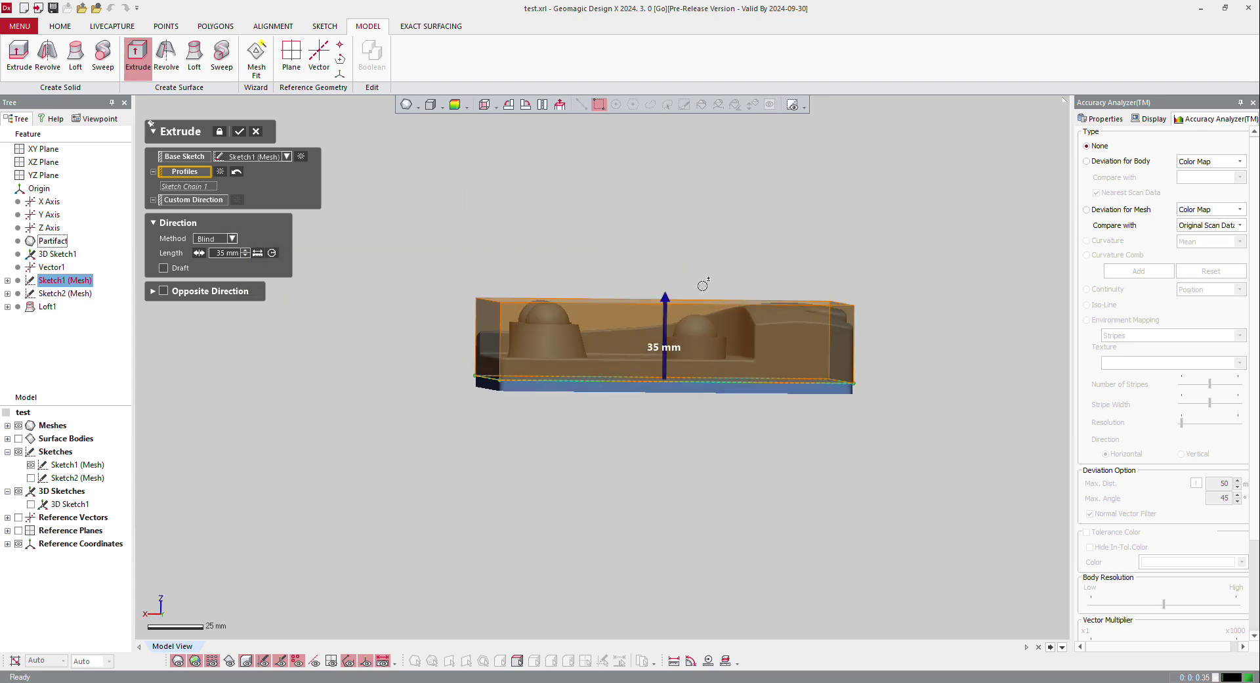
pyautogui.scroll(3, 702, 285)
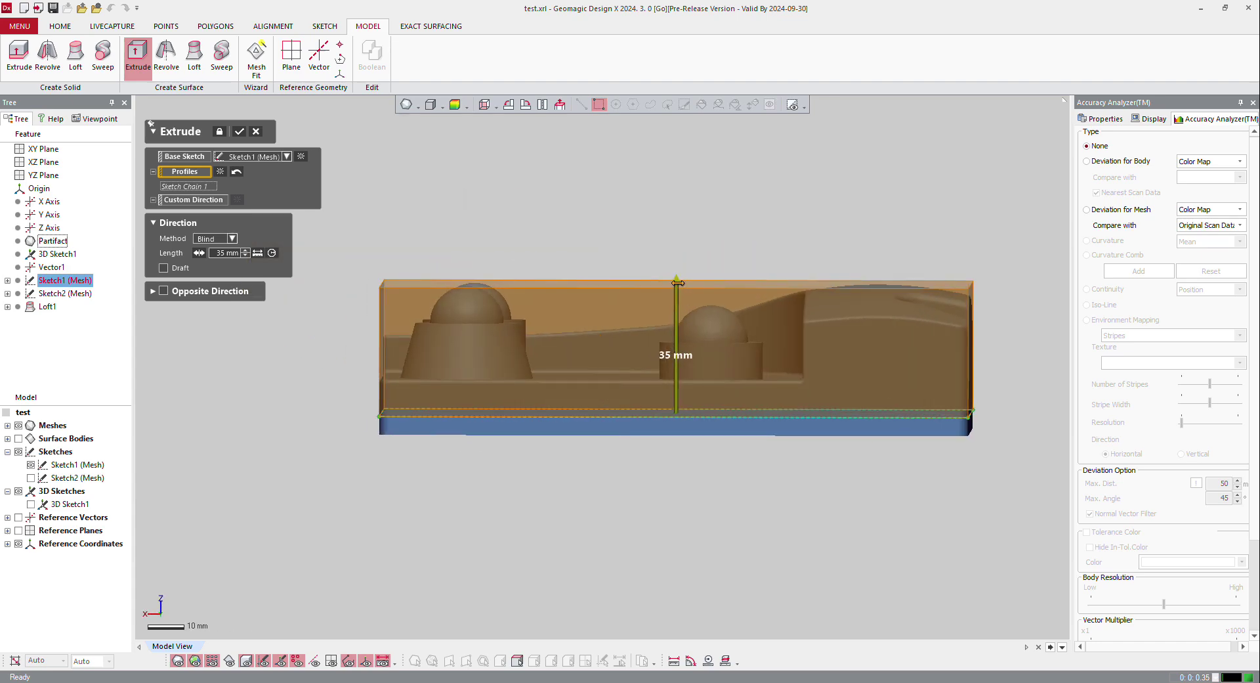
pyautogui.moveTo(678, 282); pyautogui.dragTo(678, 266)
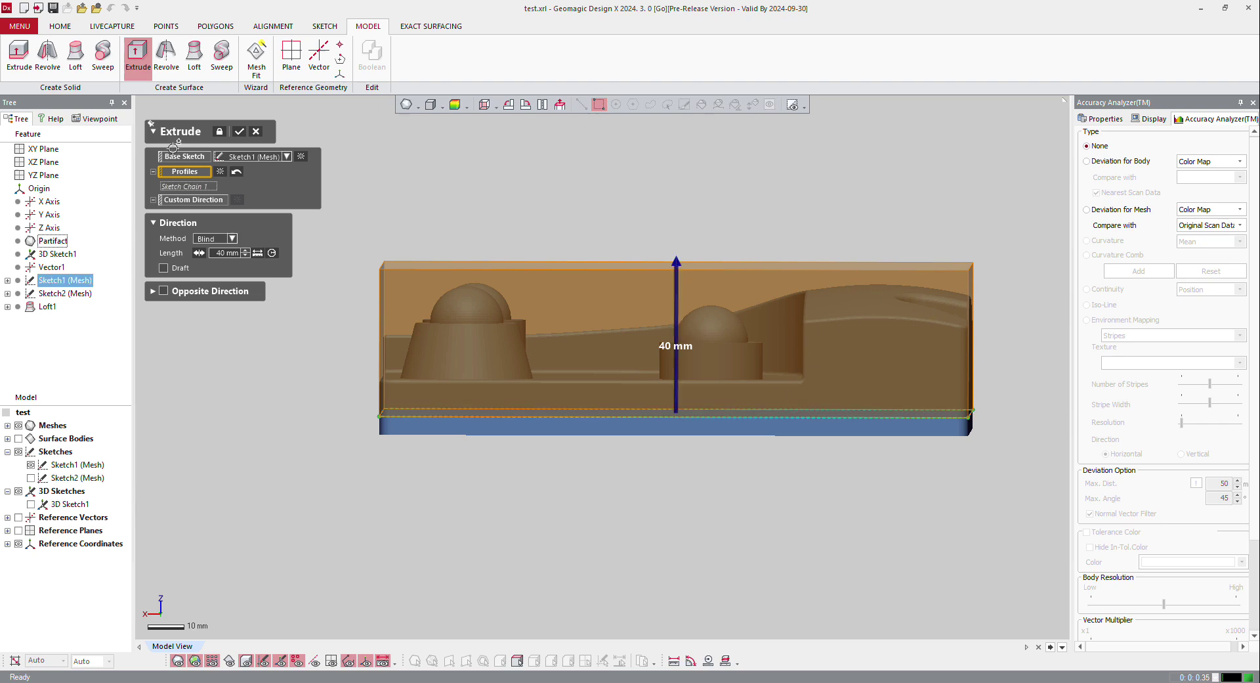
pyautogui.click(164, 292)
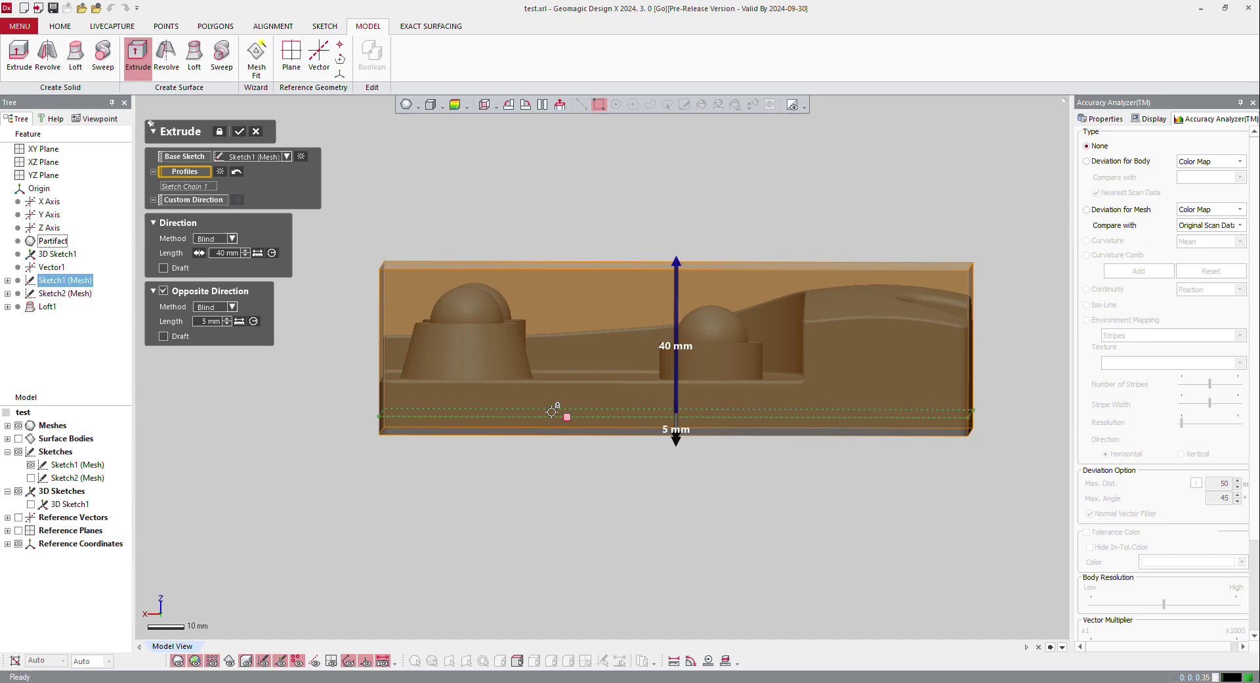
pyautogui.scroll(3, 669, 452)
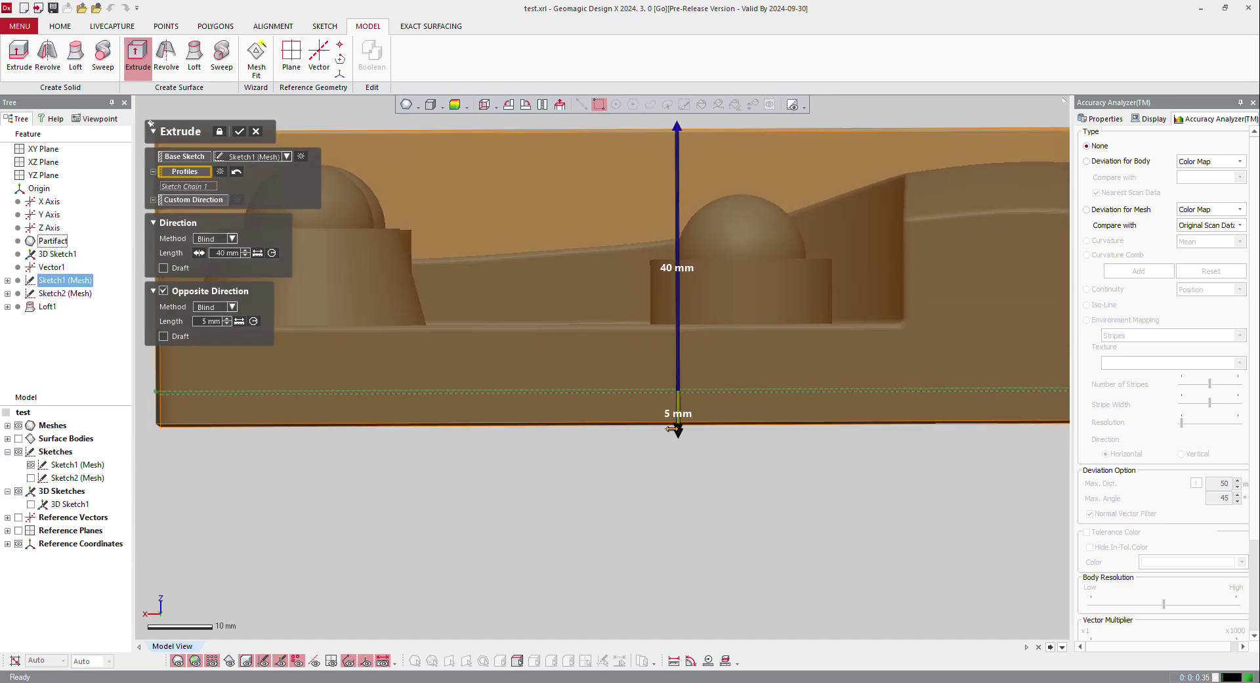
pyautogui.click(241, 132)
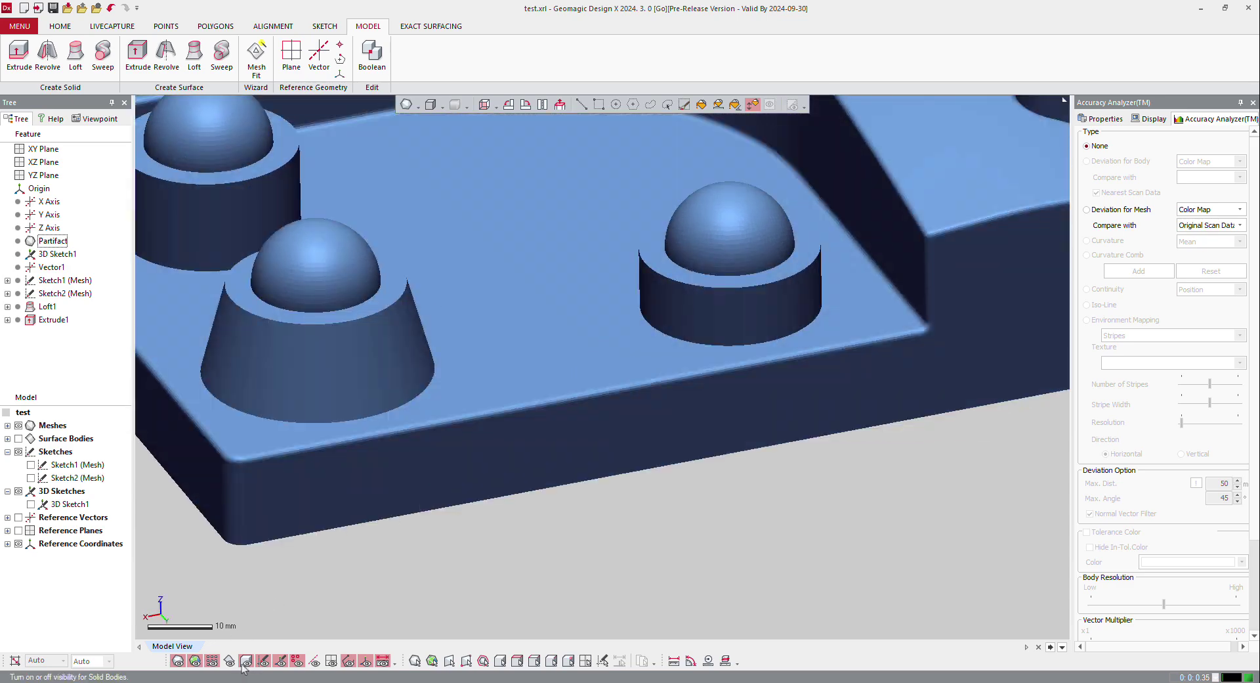
pyautogui.click(246, 660)
pyautogui.scroll(-5, 554, 368)
pyautogui.moveTo(532, 394); pyautogui.dragTo(534, 405, button='right')
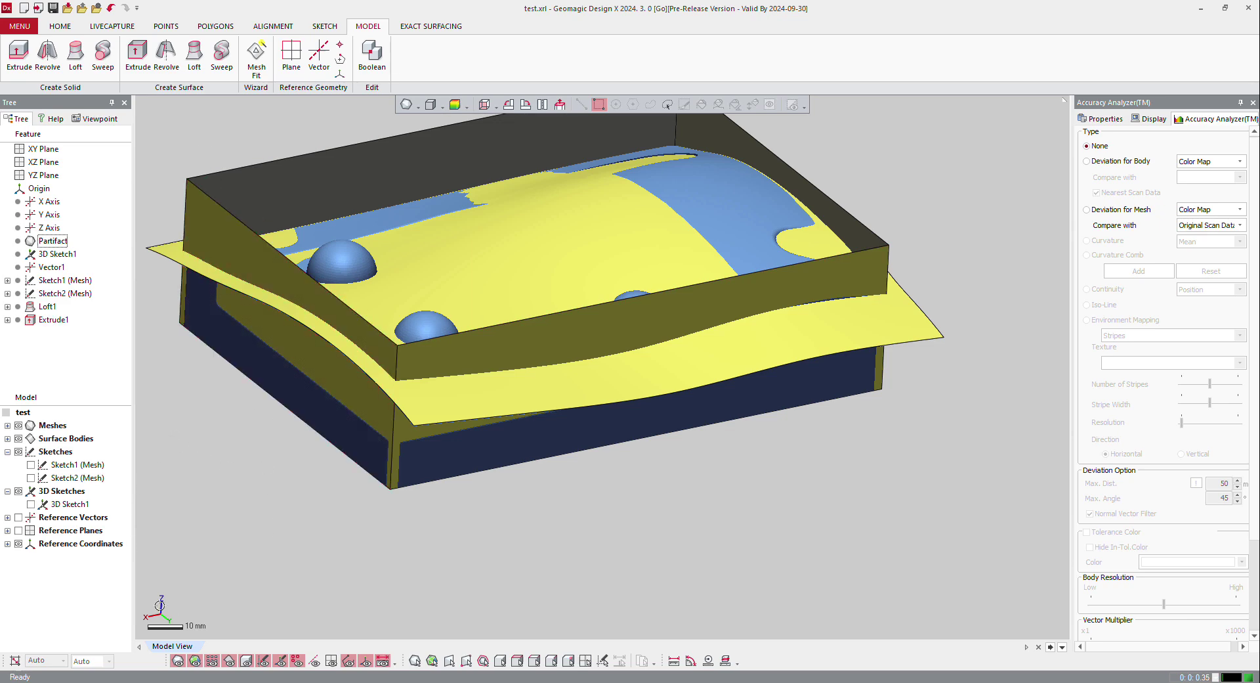
pyautogui.click(229, 661)
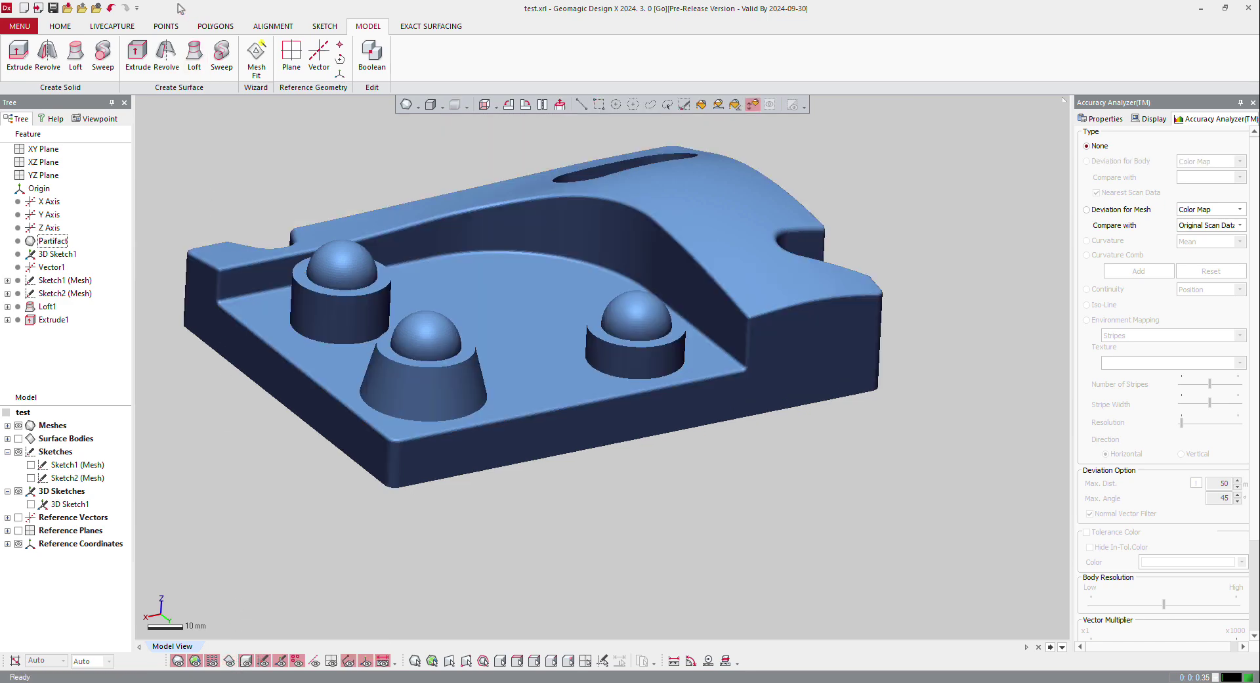
# - Revolve the Sketch2 (Mesh) profile 360° into the Revolve1 surface
pyautogui.click(166, 56)
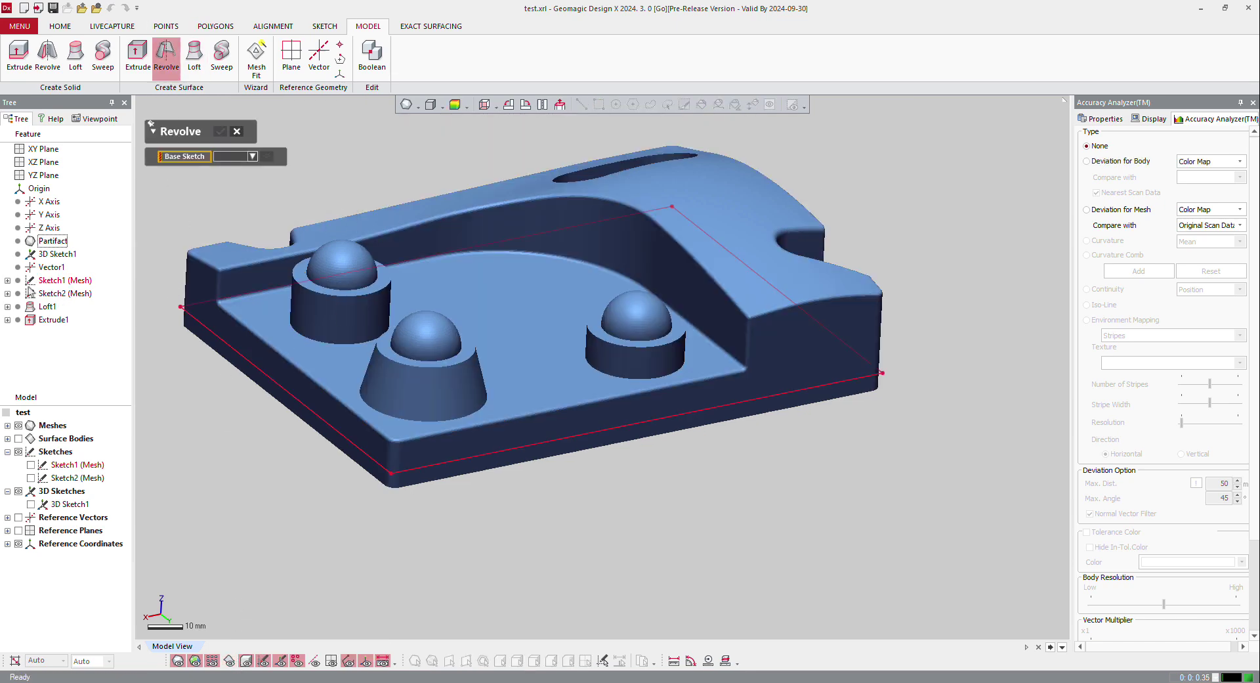
pyautogui.click(31, 477)
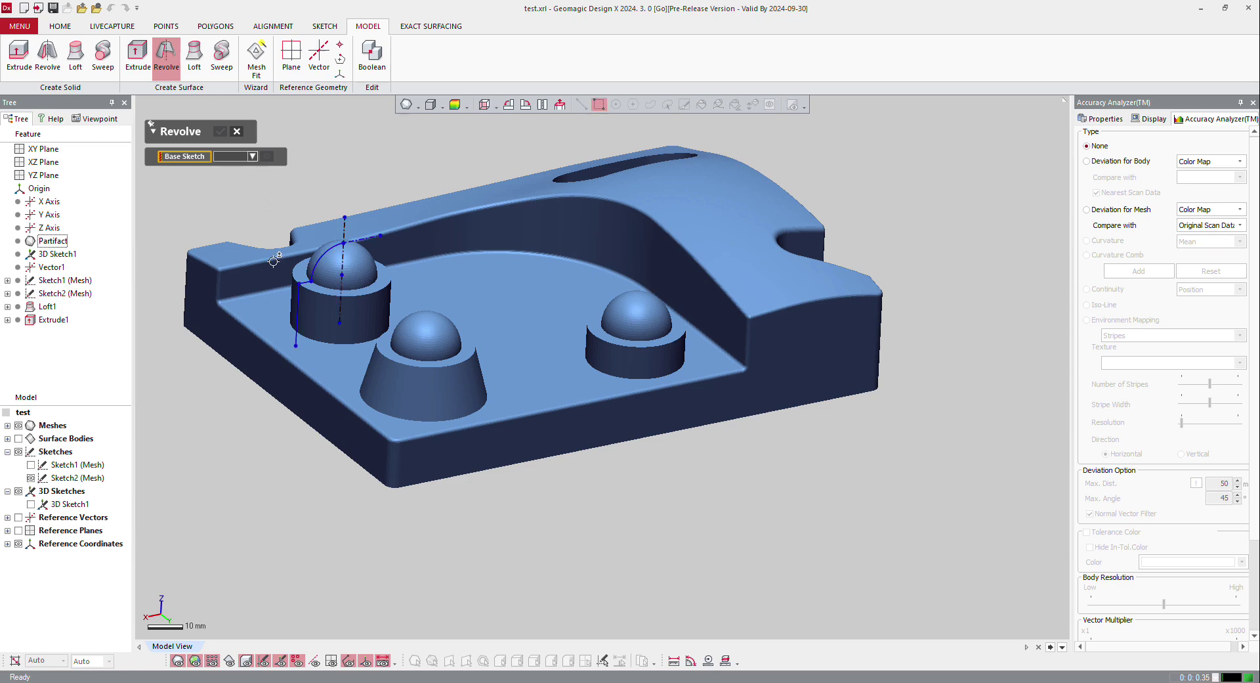
pyautogui.click(300, 291)
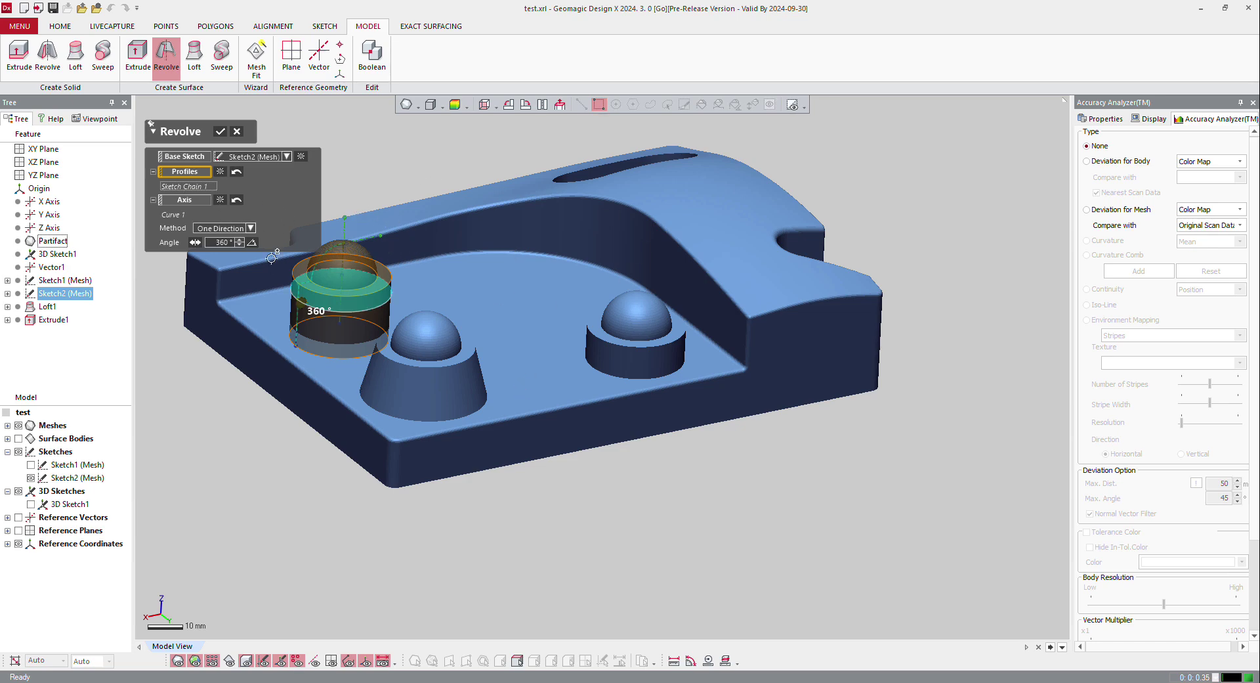
pyautogui.click(220, 132)
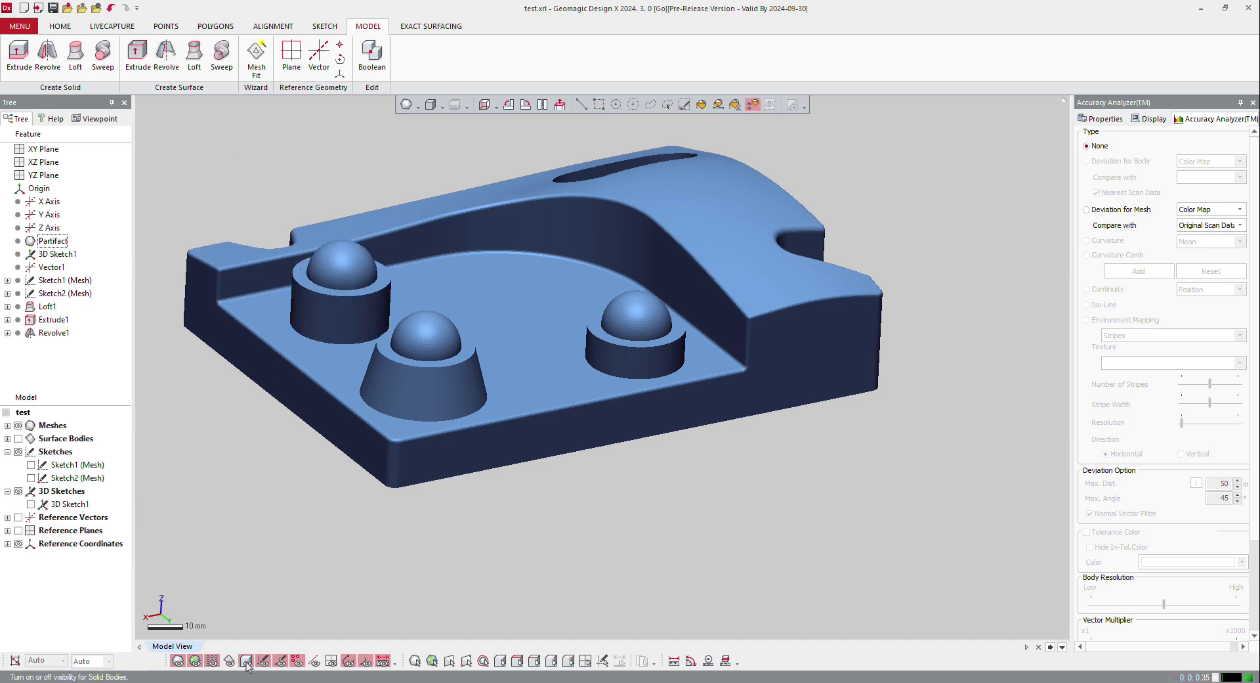
# - Toggle the surface bodies off and on and tilt the view to review them
pyautogui.click(178, 659)
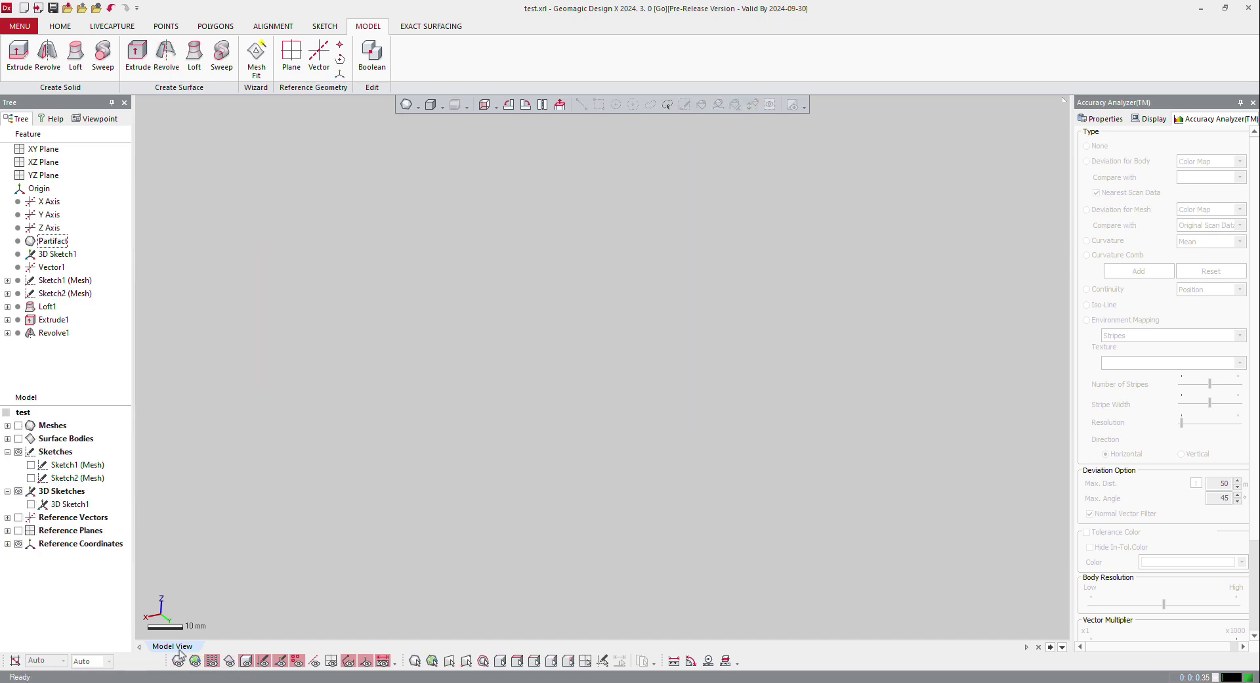
pyautogui.click(246, 660)
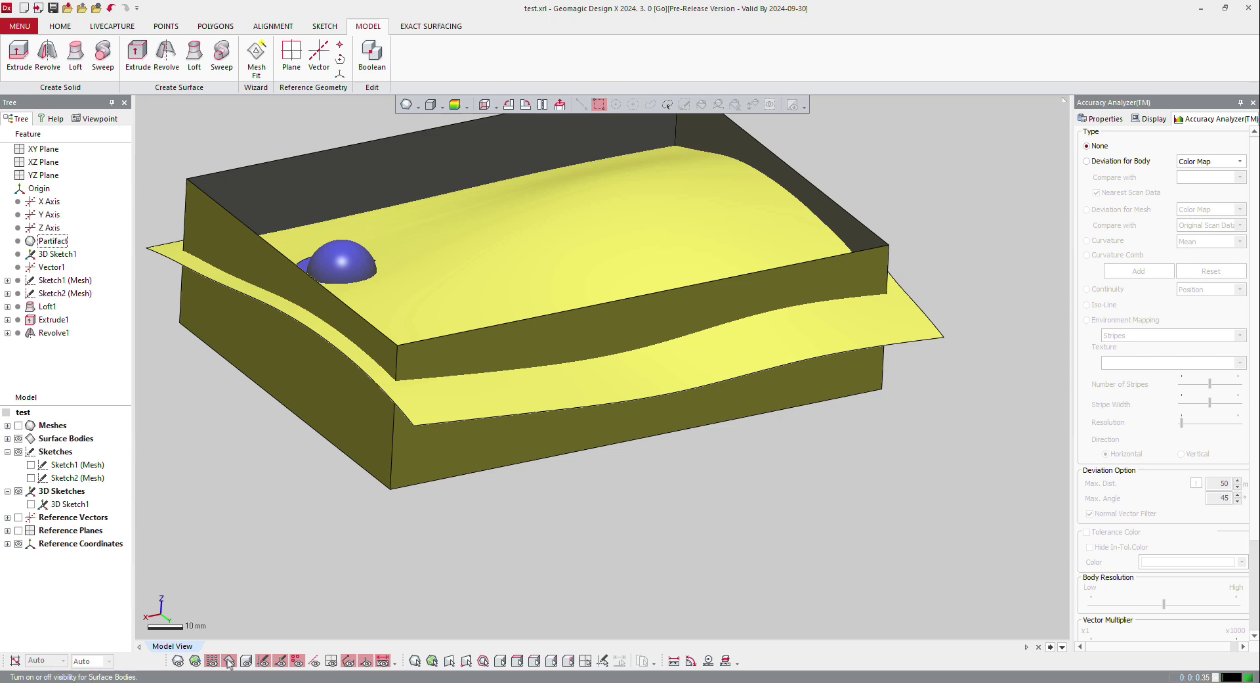
pyautogui.scroll(2, 328, 387)
pyautogui.moveTo(343, 386); pyautogui.dragTo(242, 314, button='right')
pyautogui.scroll(3, 241, 314)
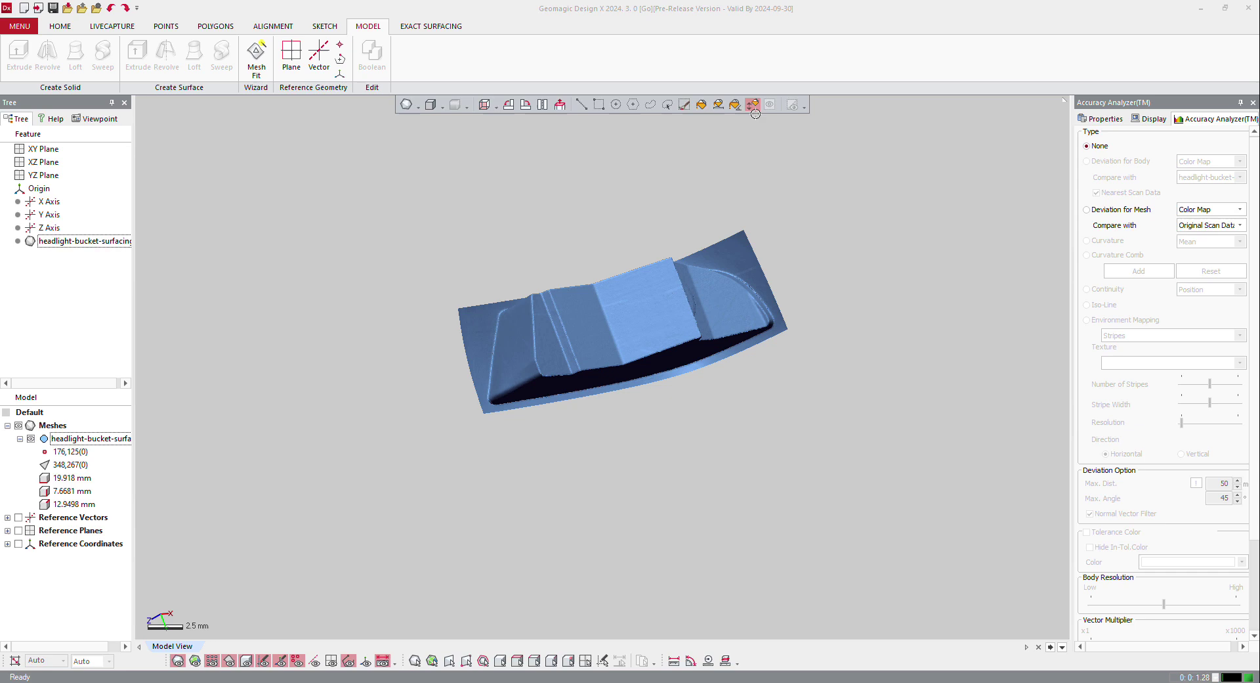
# - Start a Mesh Fit on the headlight bucket's poly-faces selected by similar curvature
pyautogui.click(254, 60)
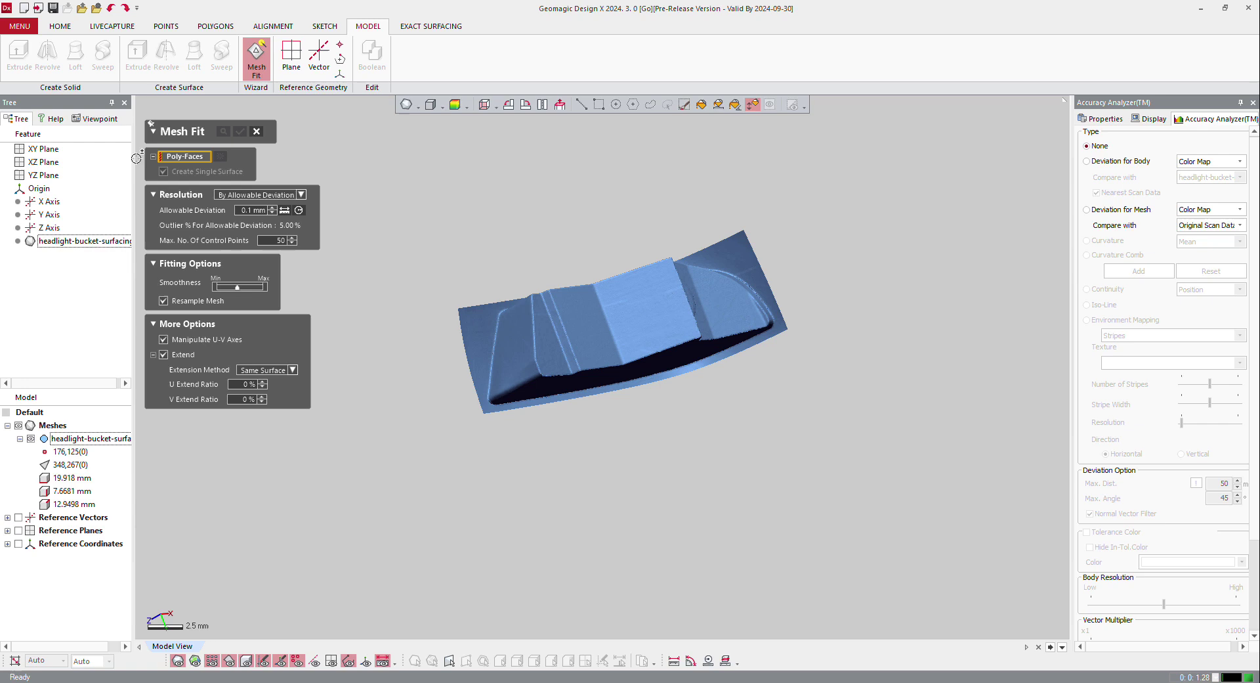
pyautogui.click(754, 106)
pyautogui.moveTo(740, 131); pyautogui.dragTo(753, 237, button='right')
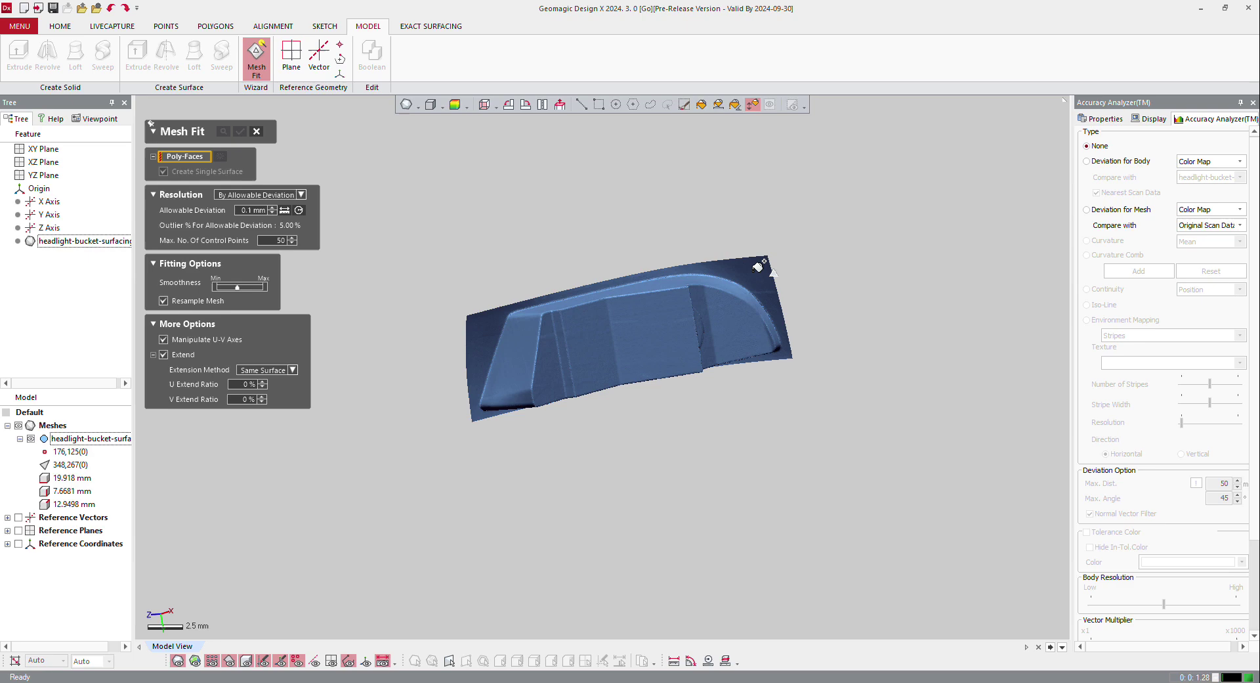
pyautogui.click(757, 265)
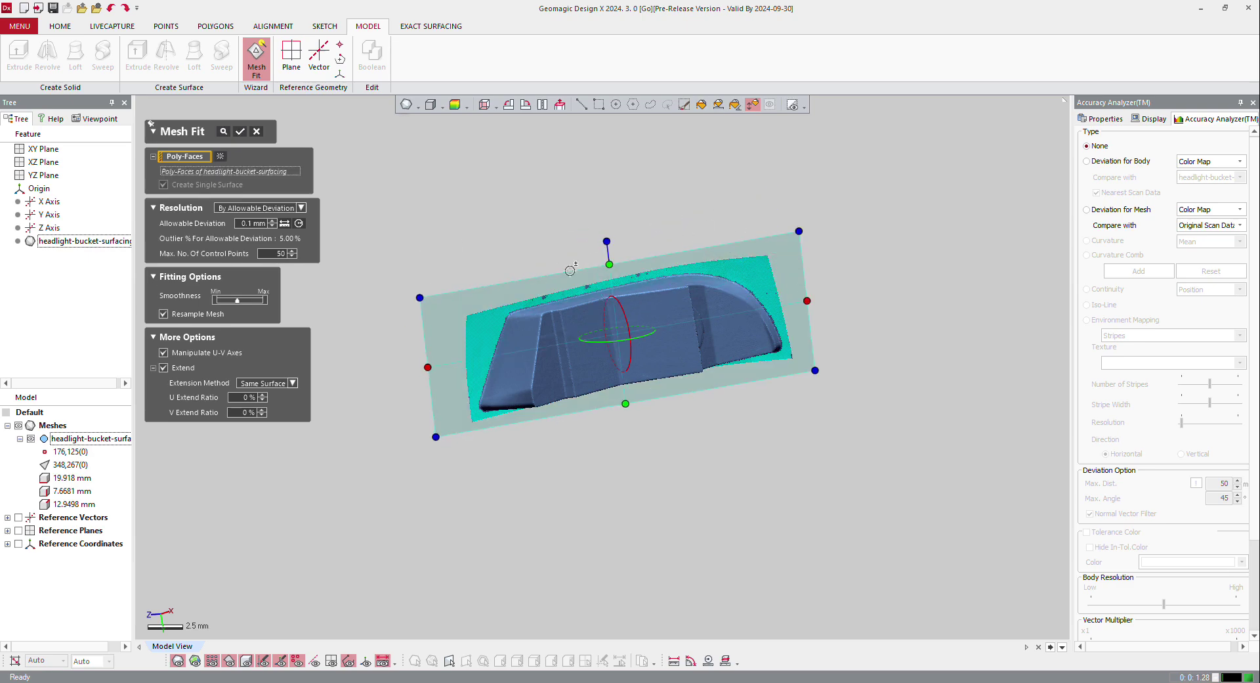
# - Tilt the fit plane's U-V axes slightly to line up with the part
pyautogui.moveTo(570, 268); pyautogui.dragTo(511, 304, button='right')
pyautogui.scroll(4, 644, 380)
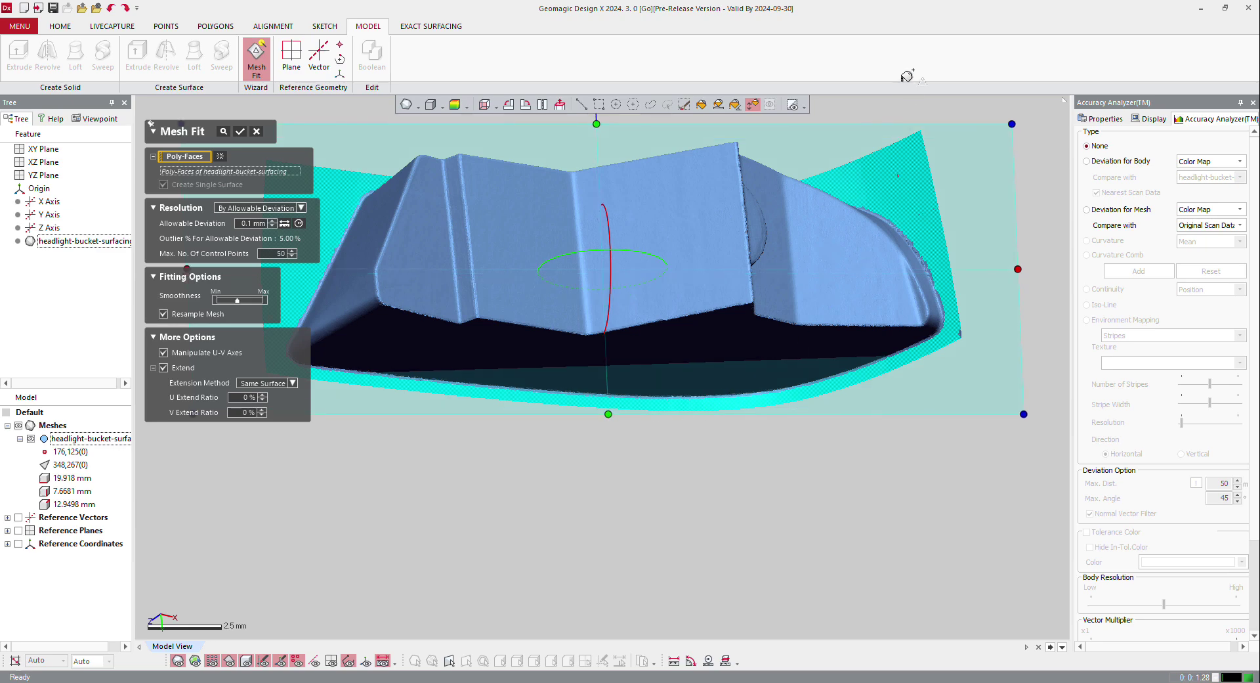
pyautogui.hotkey('ctrl', '1')
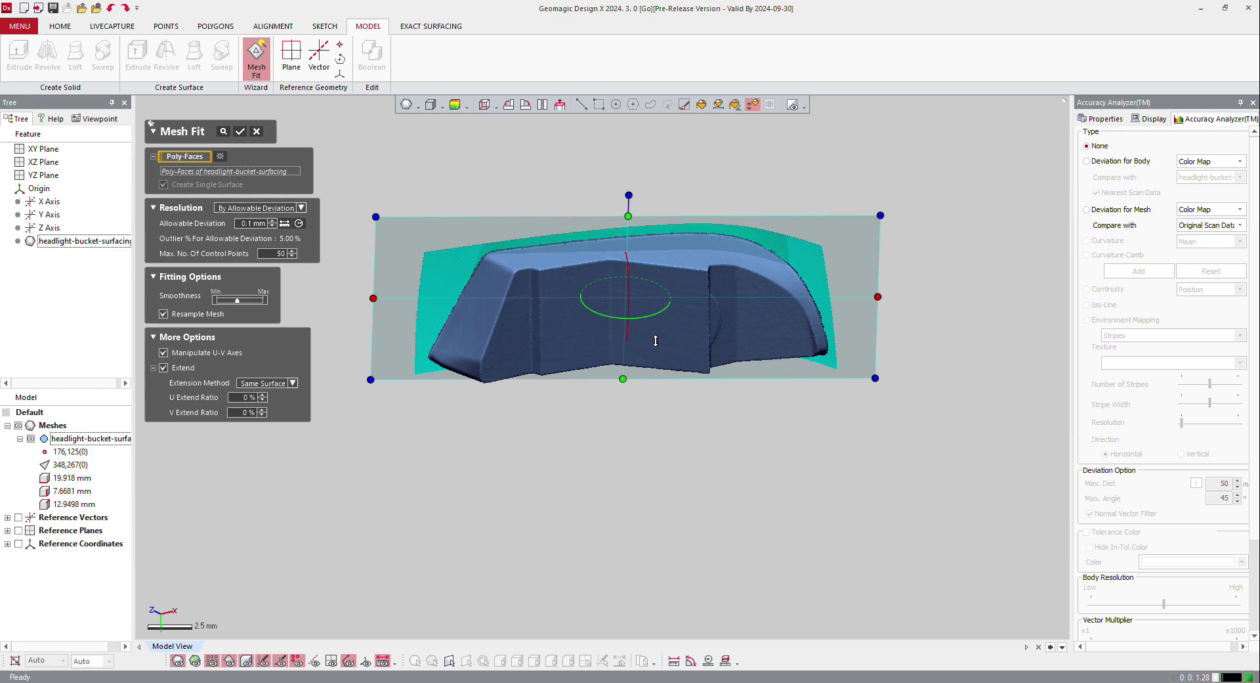
pyautogui.moveTo(741, 294); pyautogui.dragTo(683, 250, button='right')
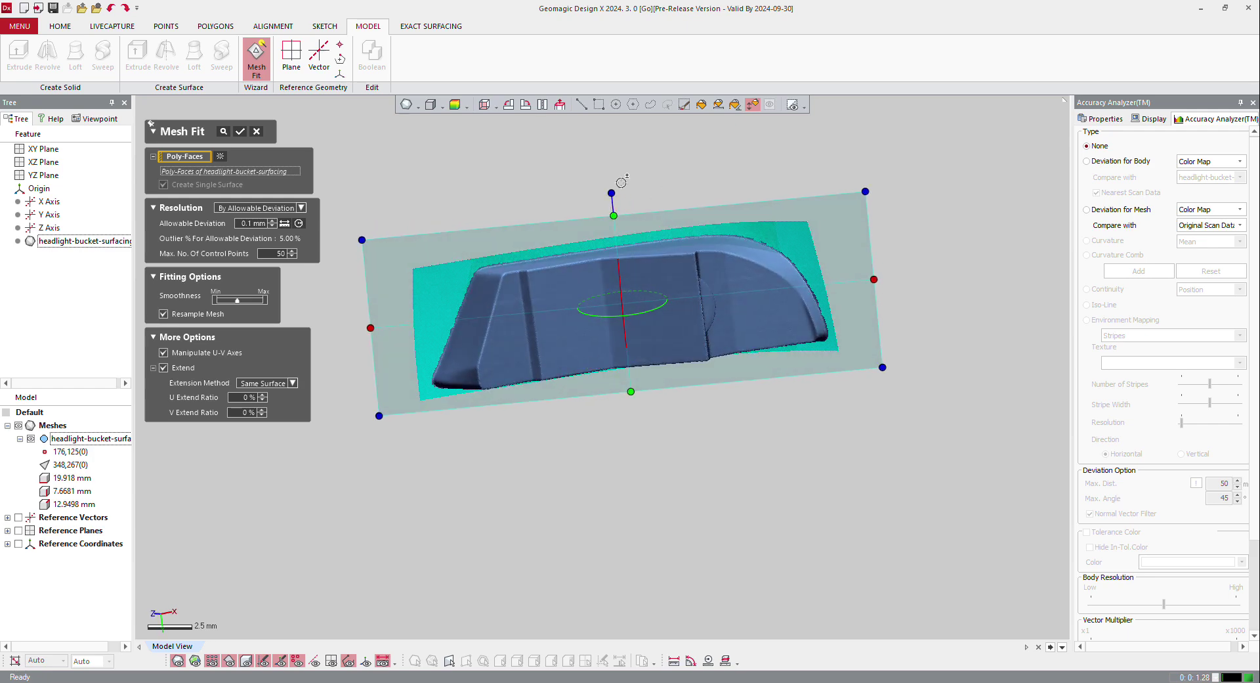
pyautogui.moveTo(605, 191); pyautogui.dragTo(606, 195)
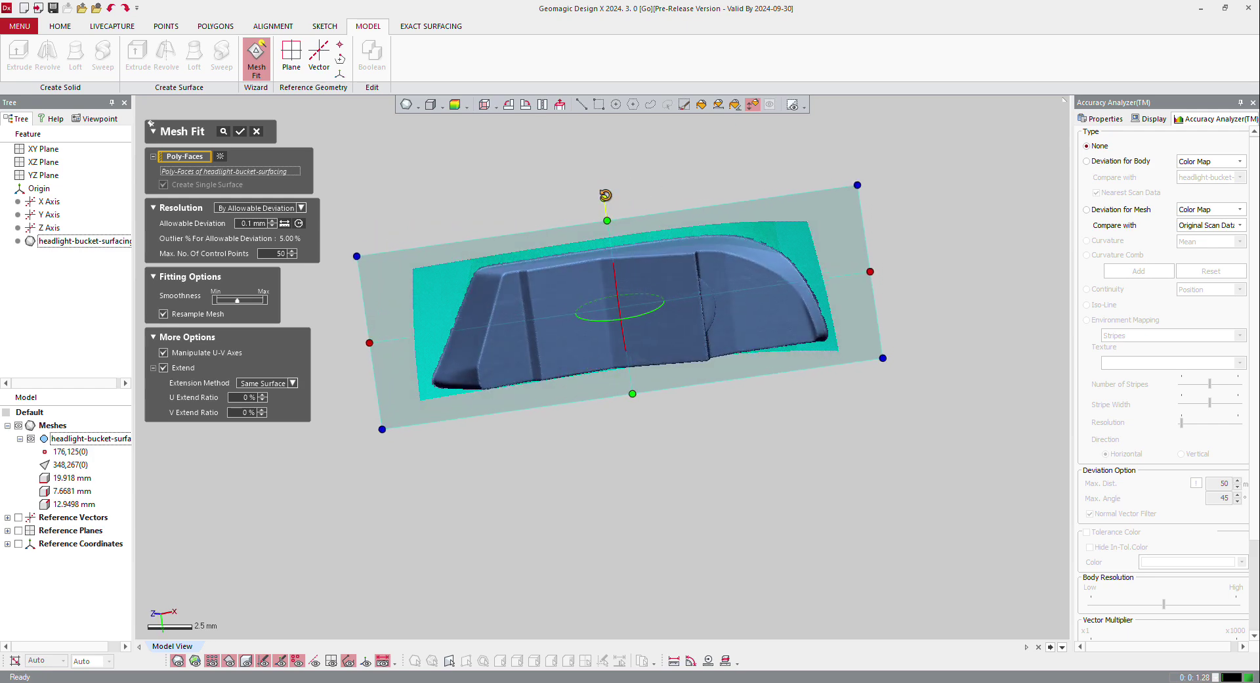
# - Preview the fit at 0.1 mm allowable deviation, check the body deviation map, and create Mesh Fit1
pyautogui.click(291, 207)
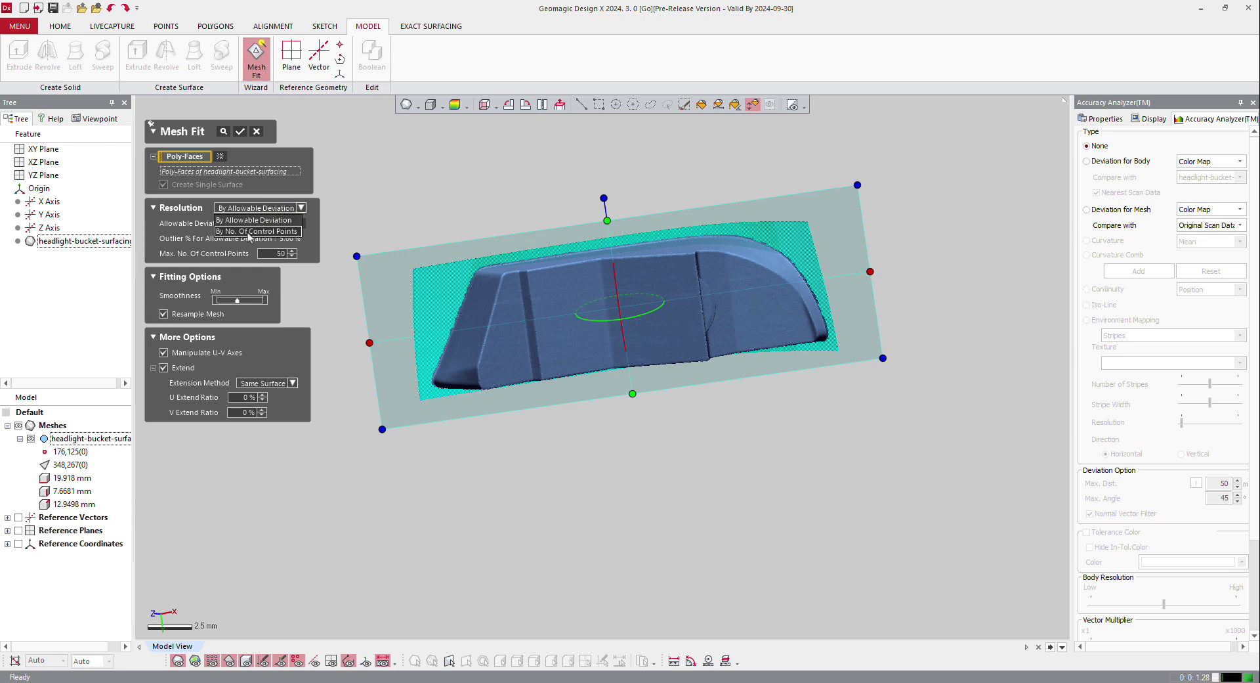
pyautogui.click(164, 217)
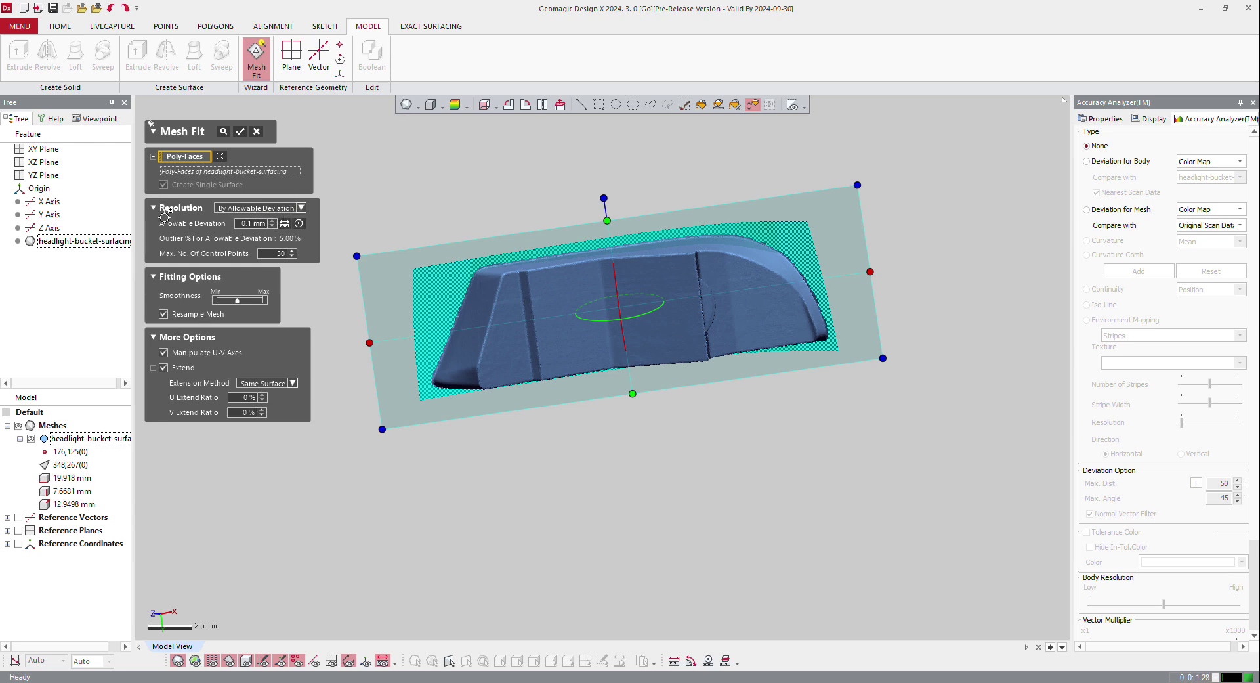
pyautogui.click(225, 131)
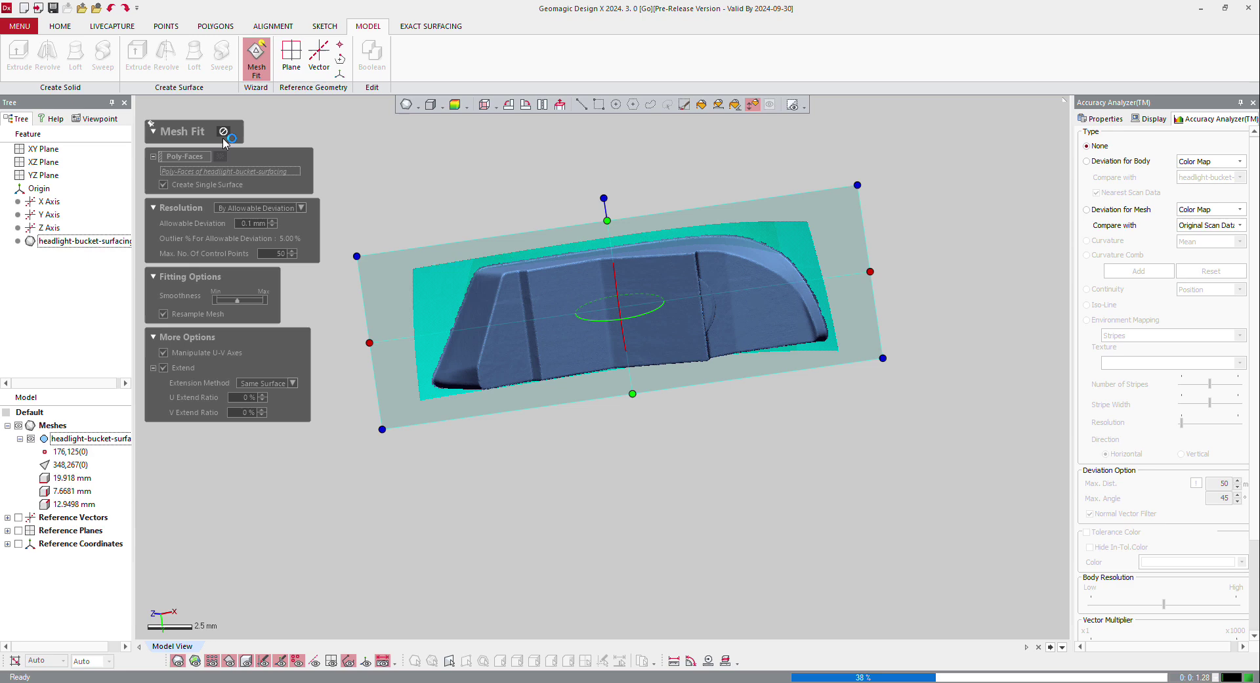
pyautogui.moveTo(646, 416); pyautogui.dragTo(707, 323, button='right')
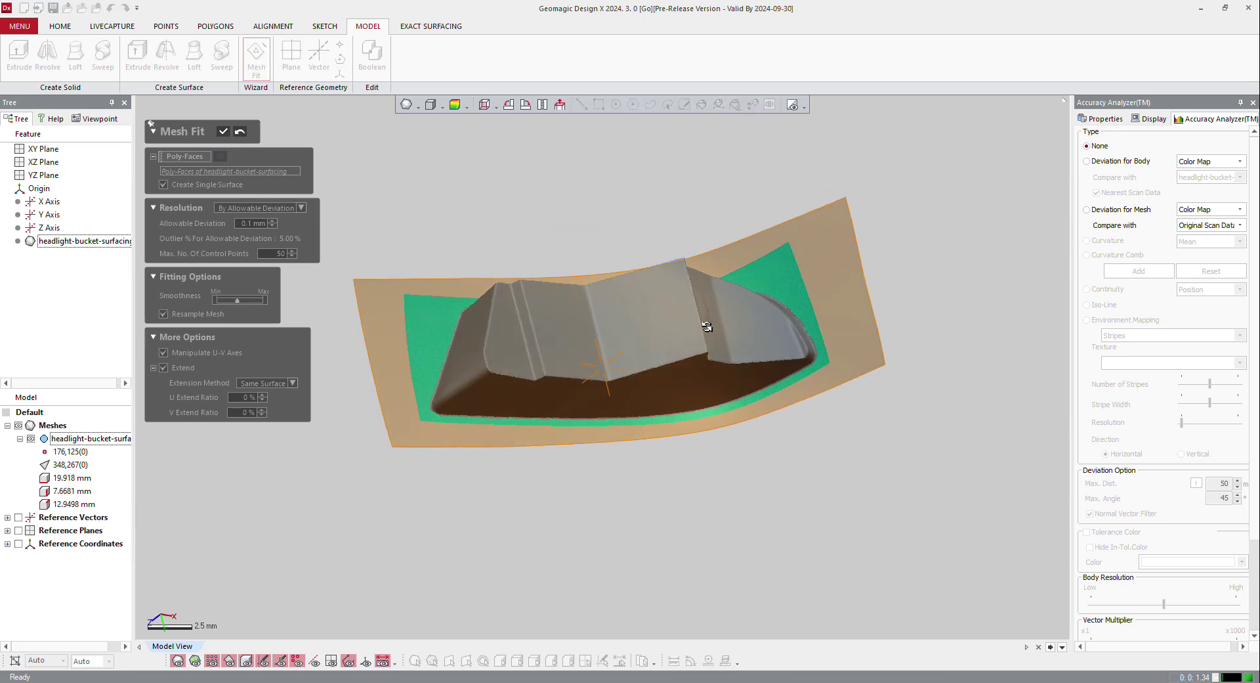
pyautogui.click(1125, 163)
pyautogui.moveTo(732, 388); pyautogui.dragTo(691, 435, button='right')
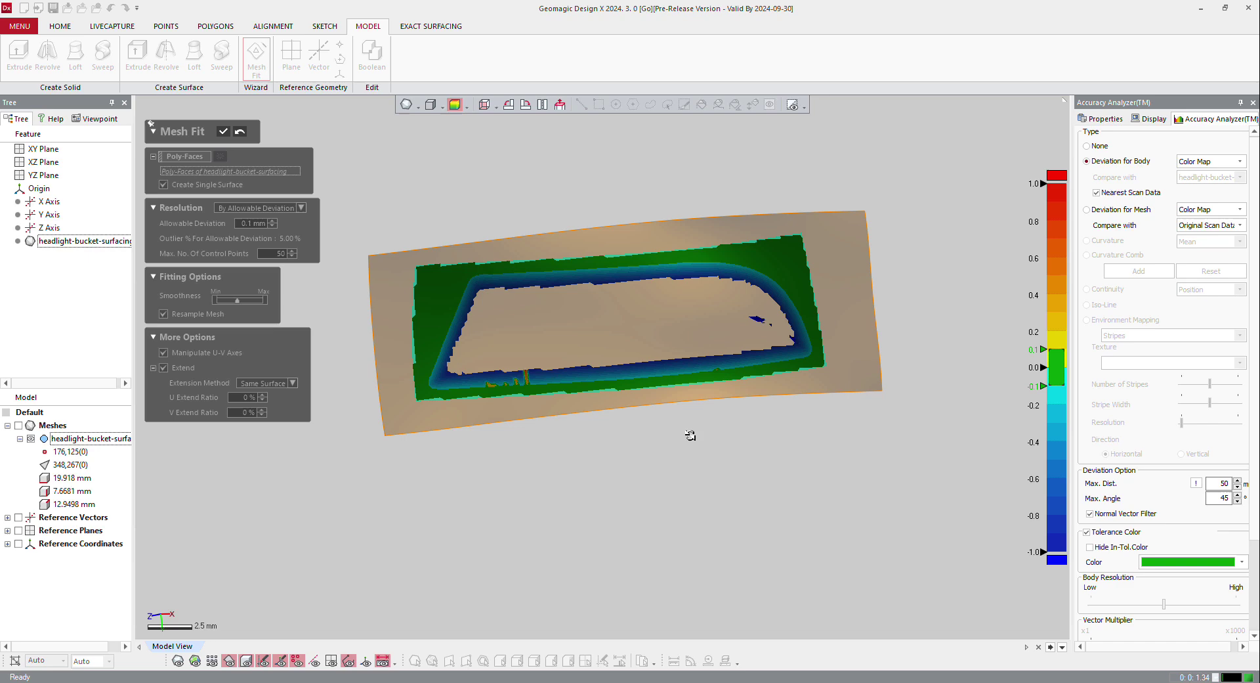
pyautogui.scroll(3, 690, 435)
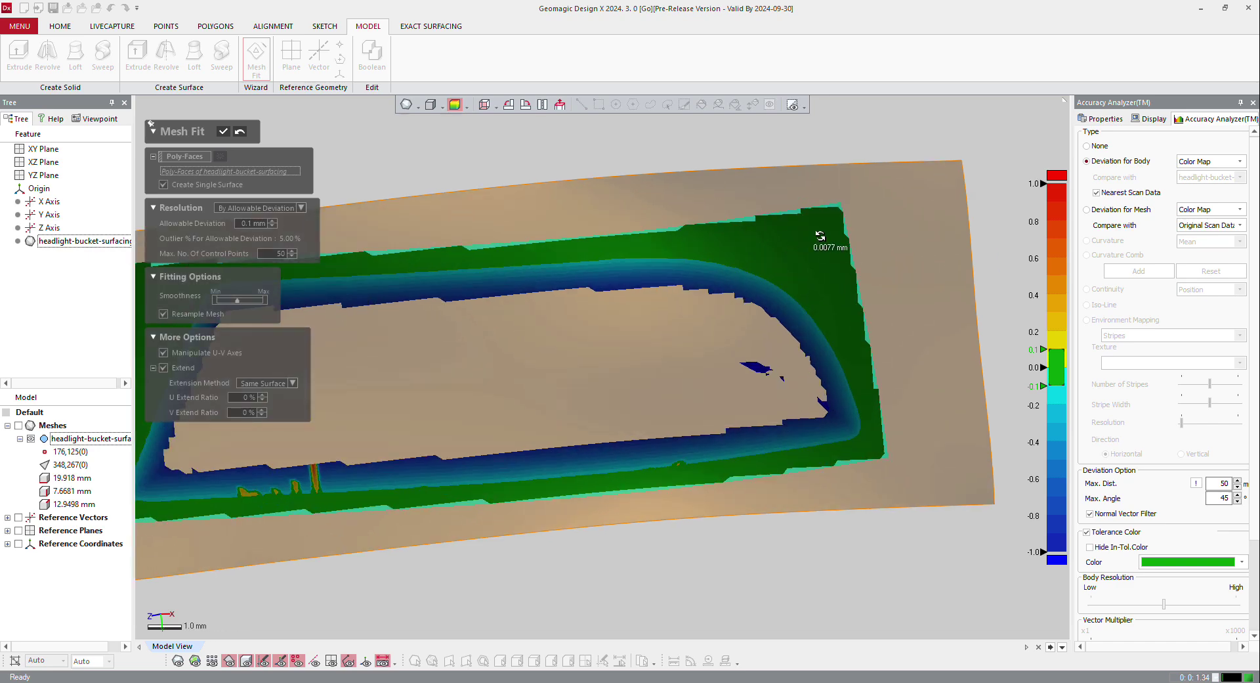
pyautogui.click(223, 131)
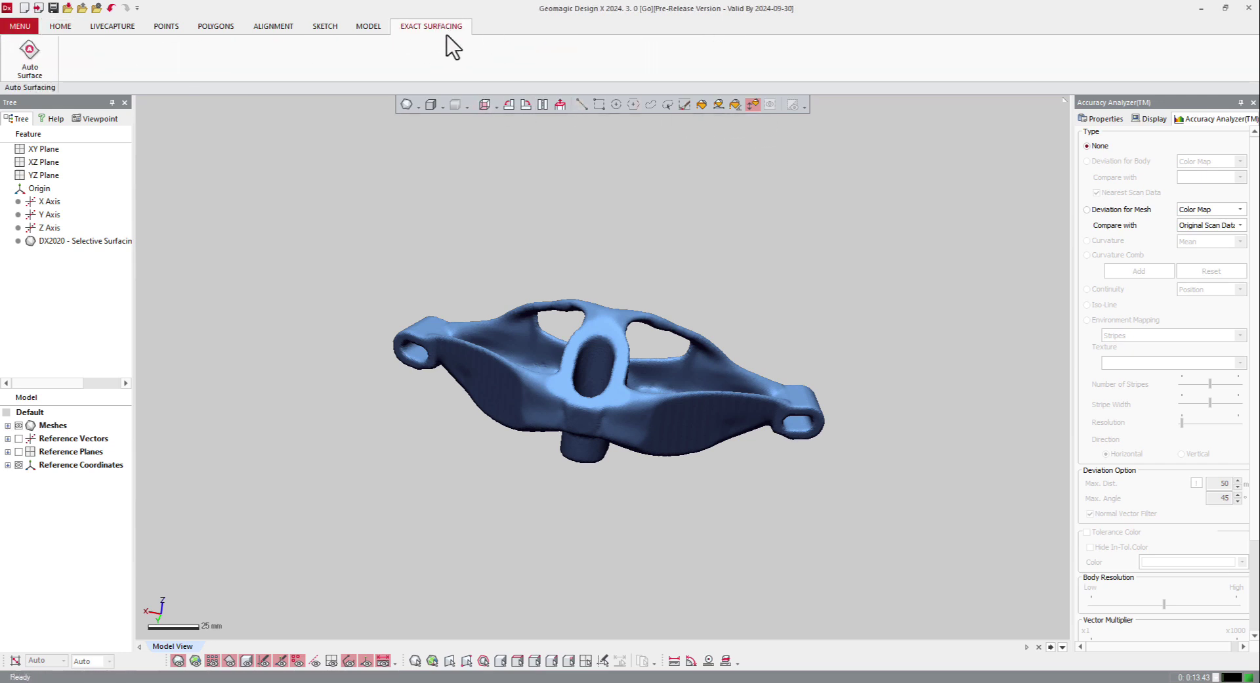
# - Run Auto Surface on the bracket as Mechanical with an auto-estimated patch count
pyautogui.click(40, 69)
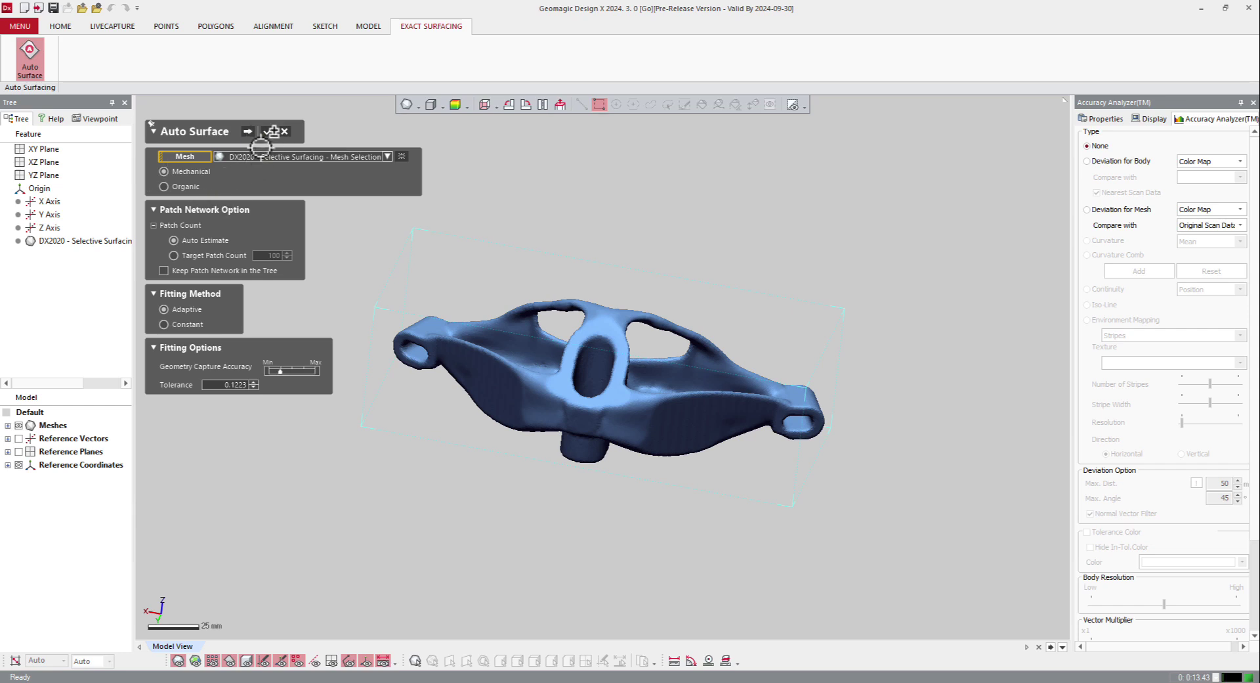
pyautogui.click(248, 132)
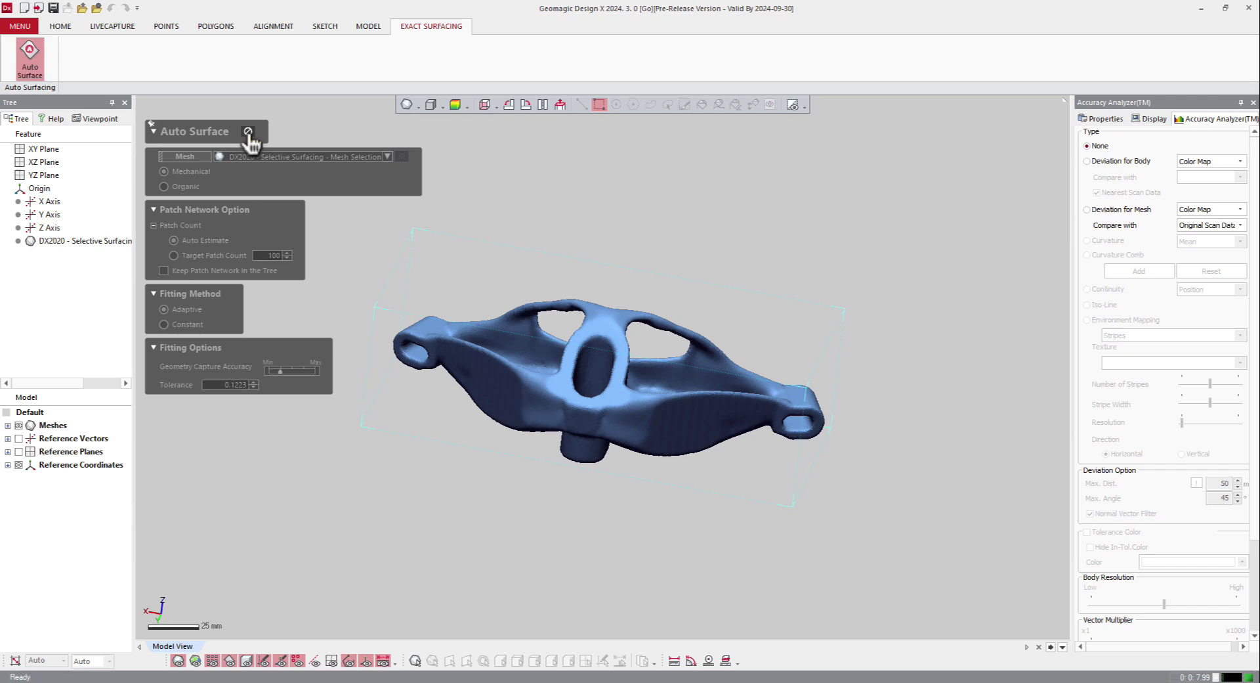
# - Advance to the patch-network editing stage and zoom in around the central hole
pyautogui.click(248, 132)
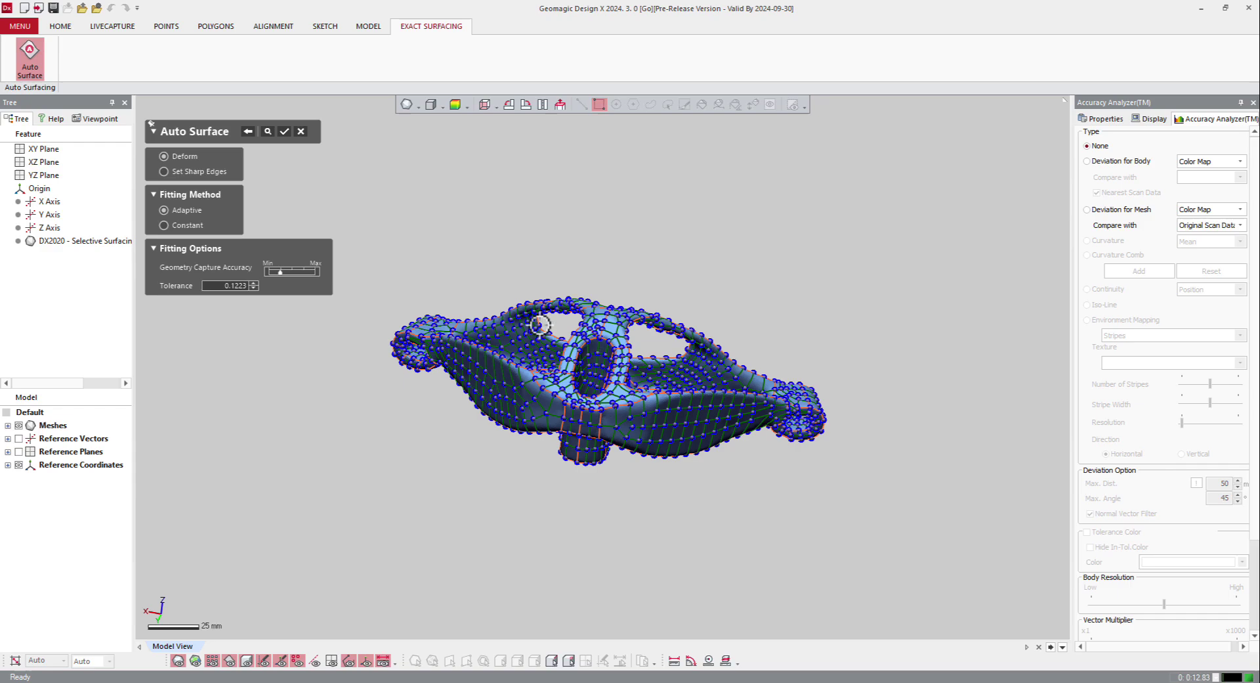
pyautogui.scroll(5, 578, 364)
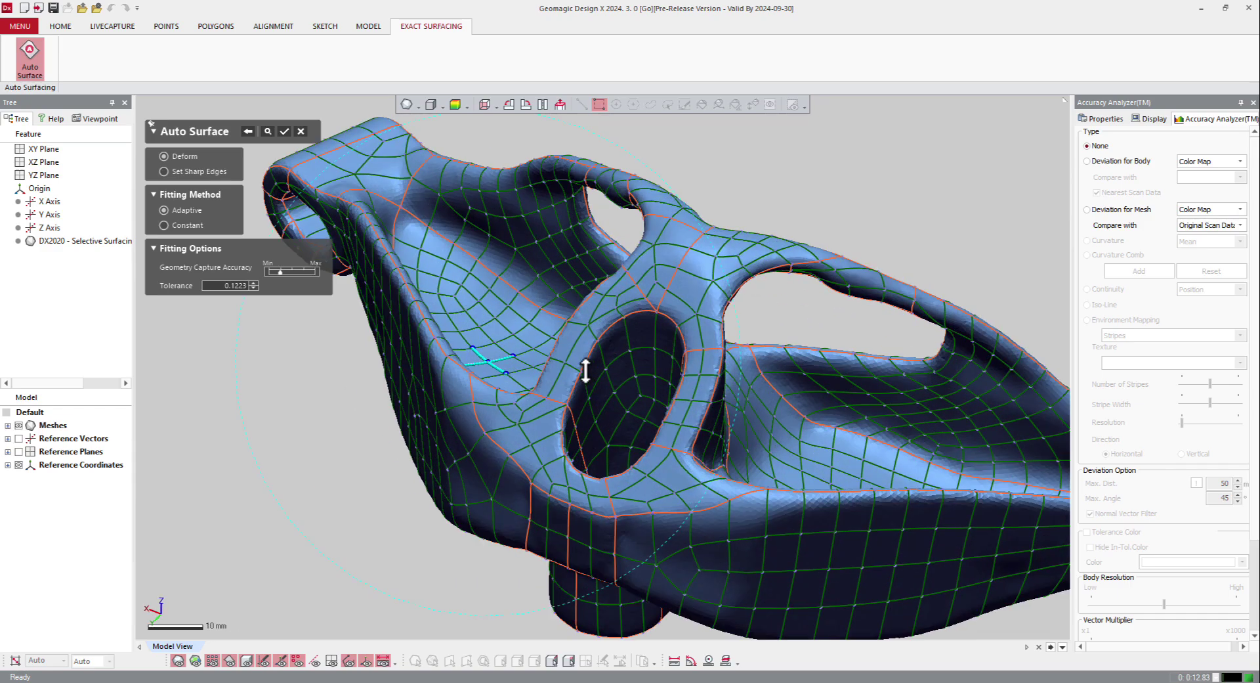
pyautogui.scroll(1, 566, 422)
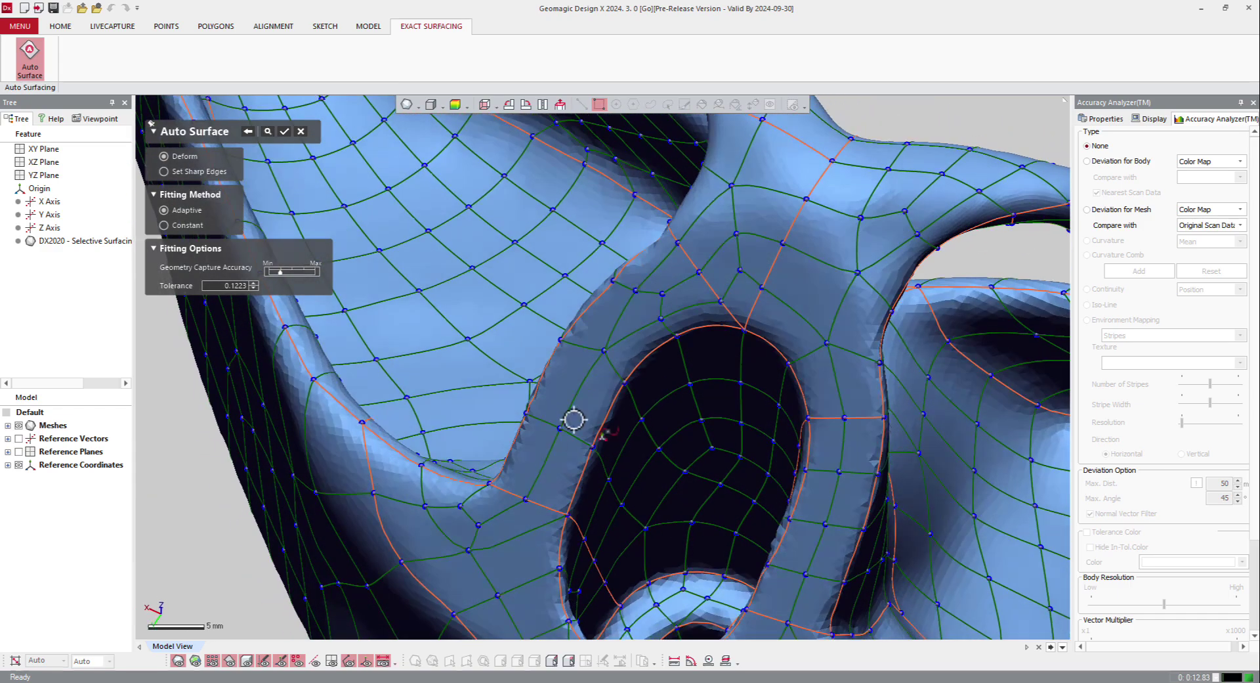
pyautogui.scroll(-3, 631, 366)
pyautogui.scroll(3, 679, 267)
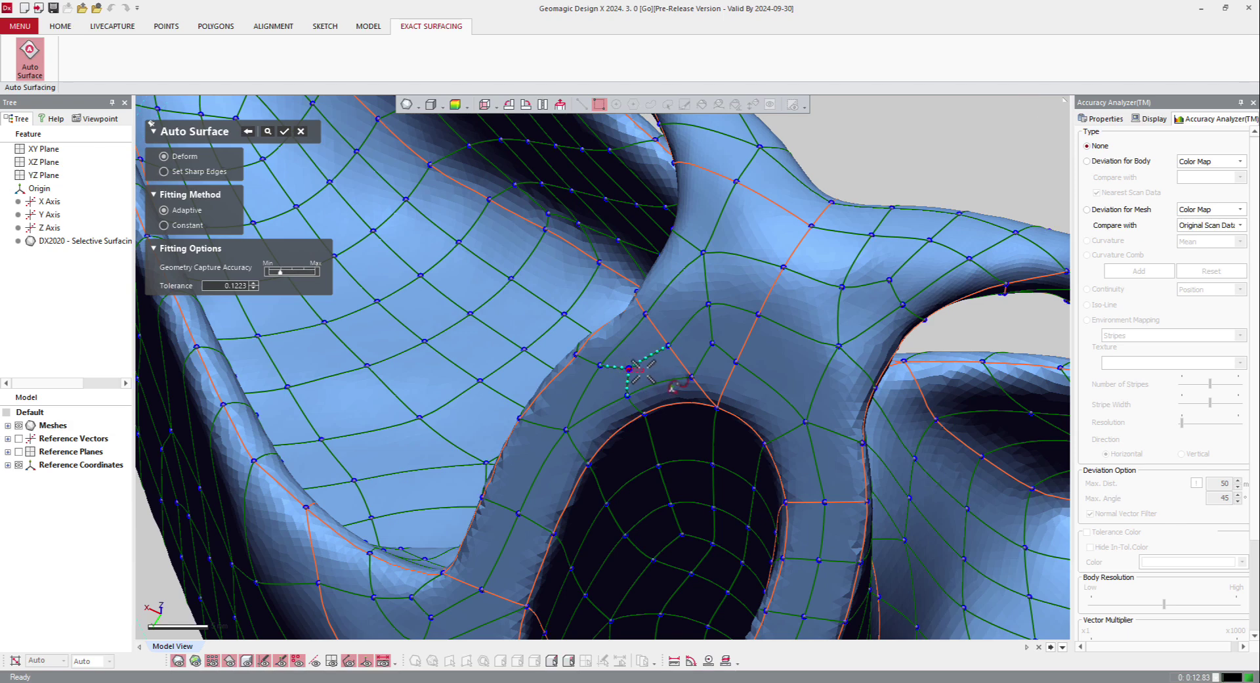
pyautogui.scroll(2, 625, 371)
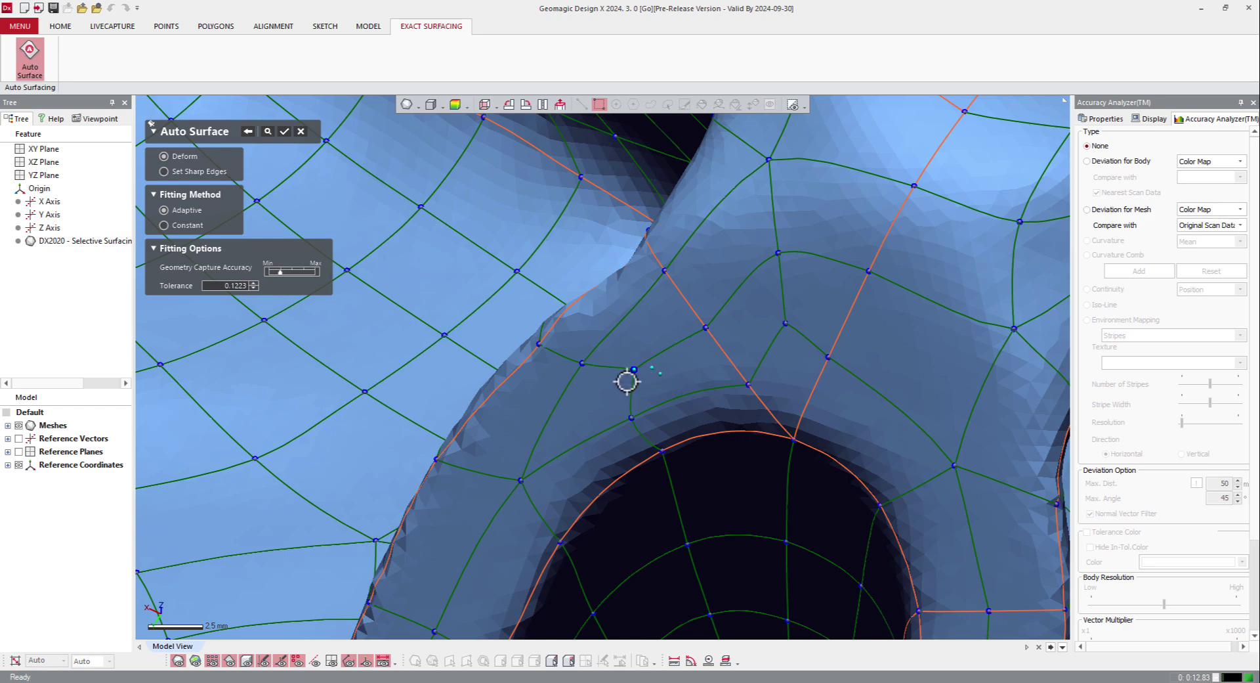
pyautogui.scroll(-2, 657, 371)
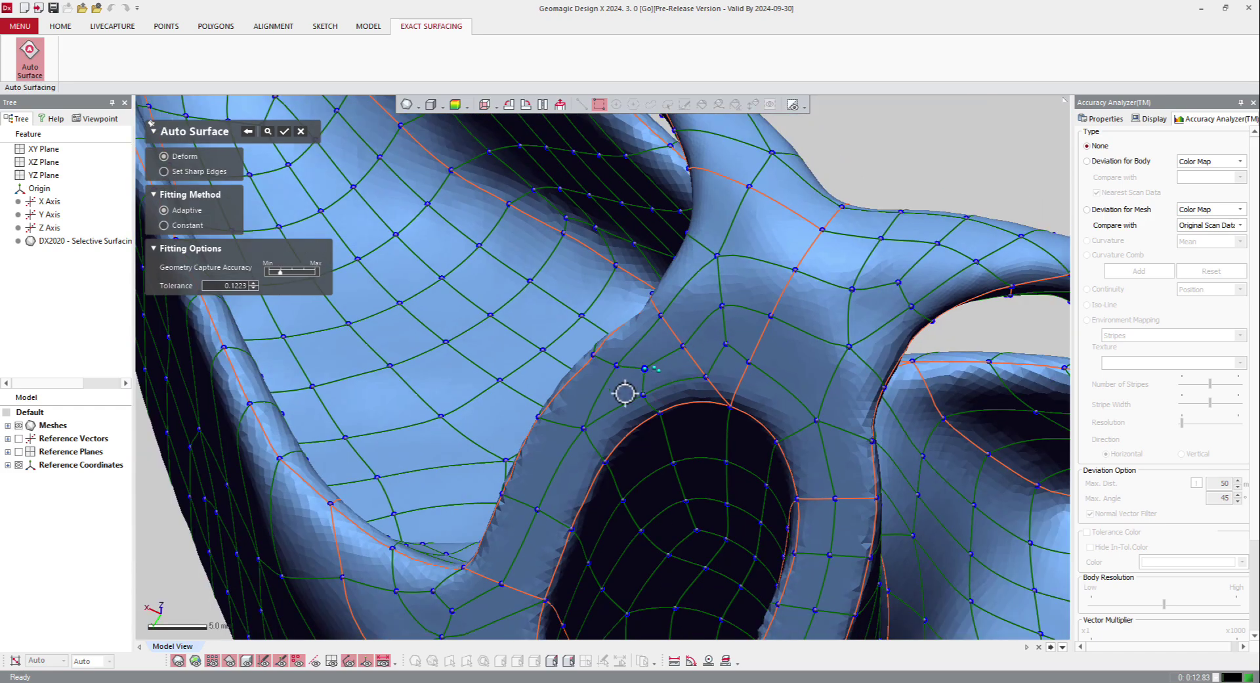
pyautogui.scroll(5, 663, 388)
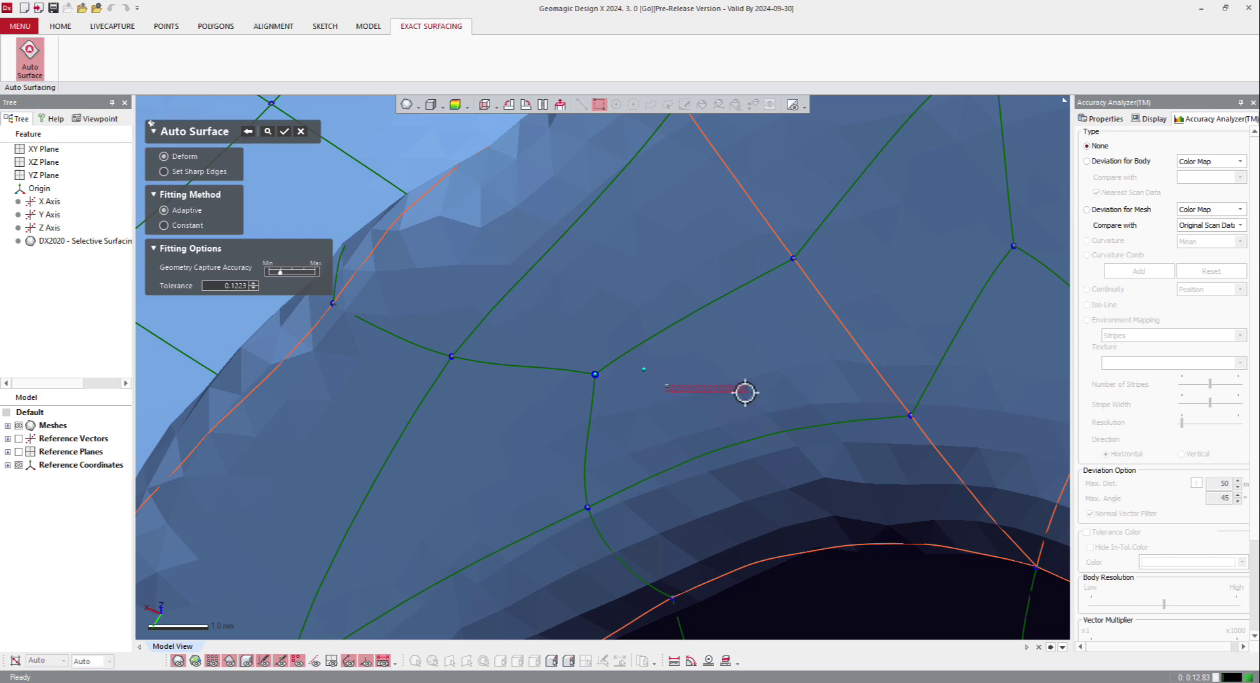
pyautogui.scroll(-2, 711, 369)
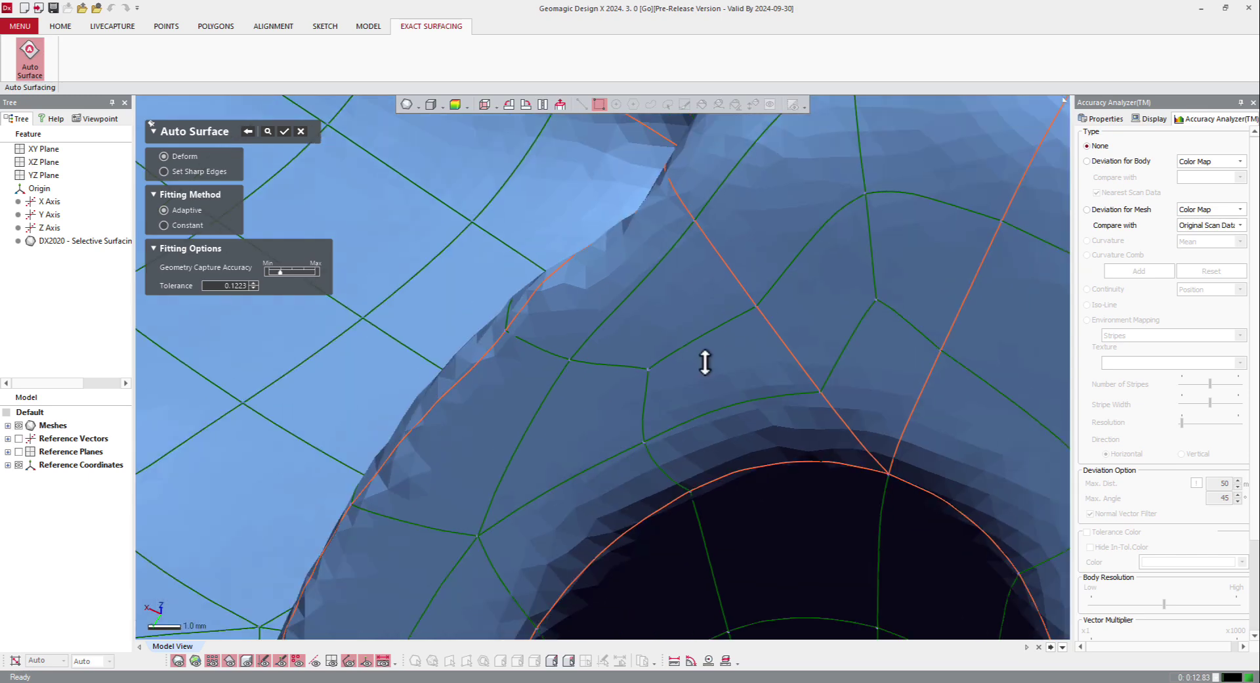
pyautogui.scroll(-3, 705, 367)
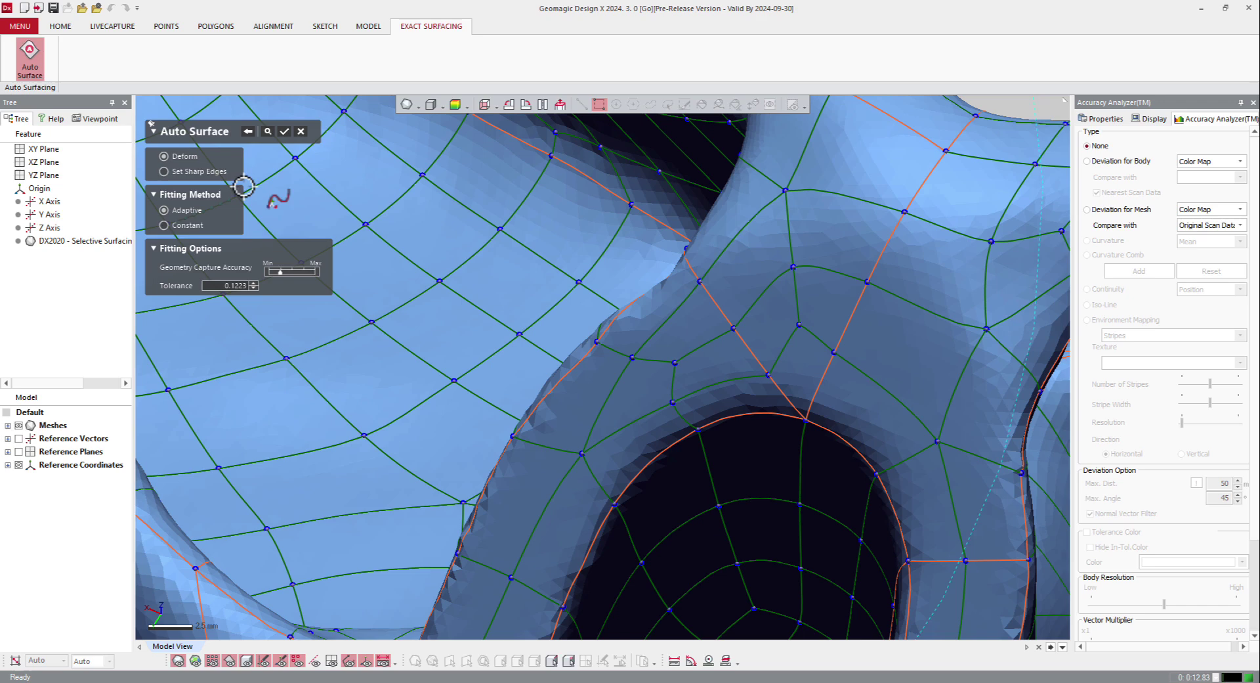
# - Complete Auto Surface into the Auto Surface1 solid and zoom out to view it
pyautogui.click(283, 132)
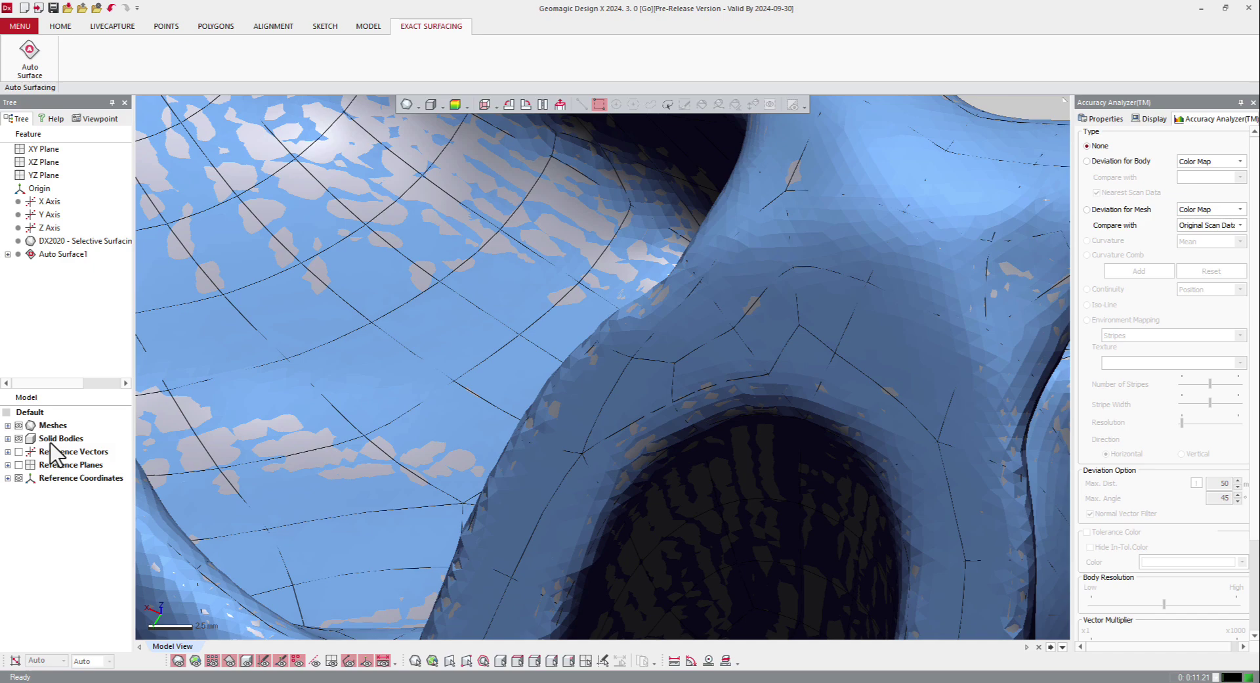
pyautogui.scroll(-10, 343, 405)
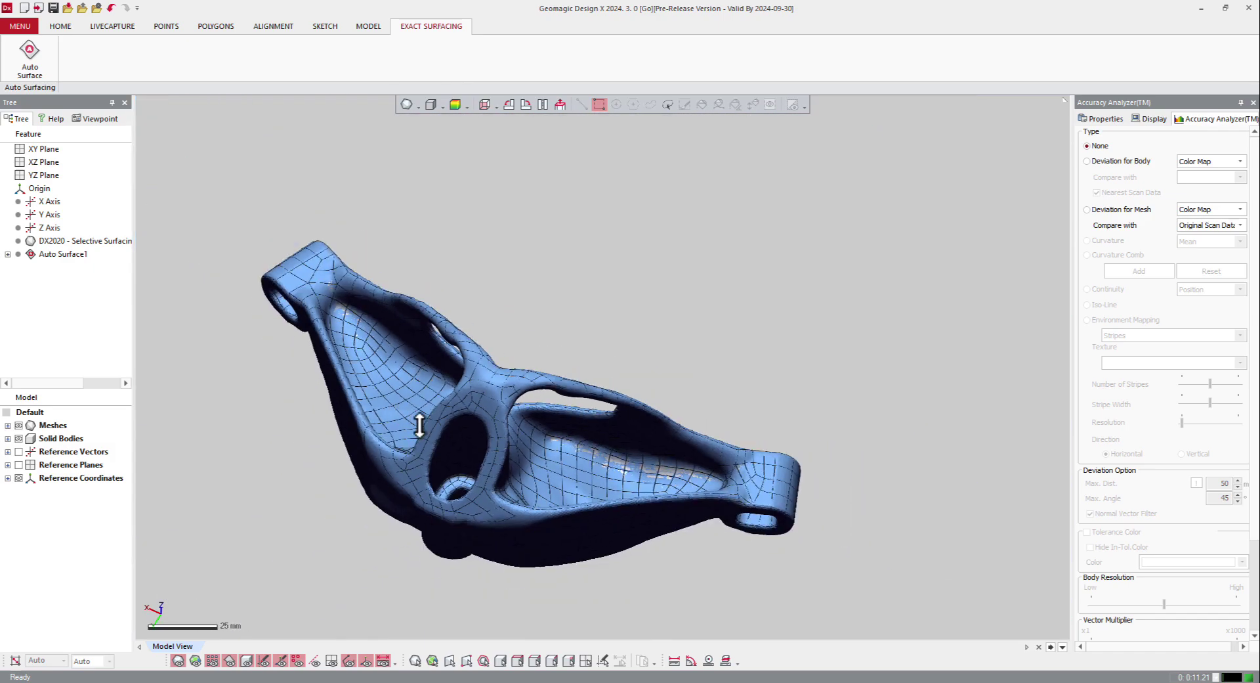